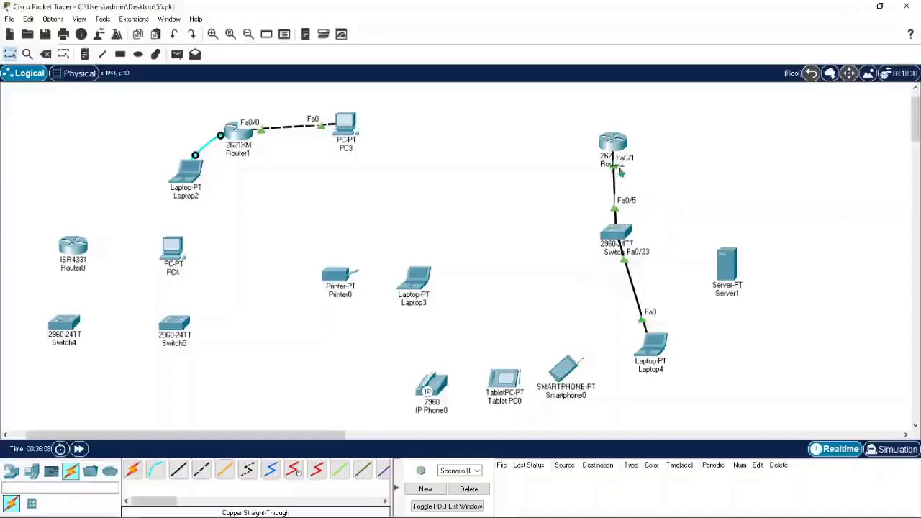
Configure Router2's FastEthernet0/1 interface with IPv4 address 192.168.10.1 and subnet mask 255.255.255.0.
{"action": "left_click", "coordinate": [614, 144]}
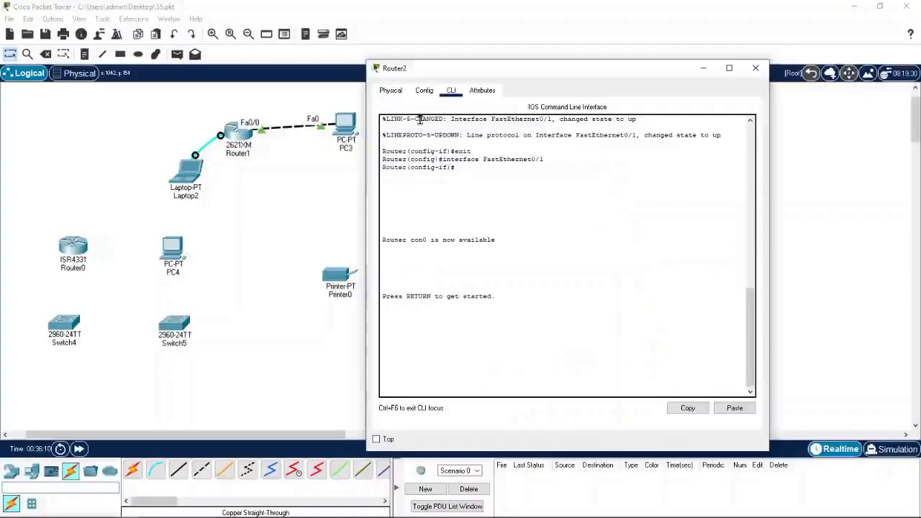
{"action": "left_click", "coordinate": [426, 91]}
{"action": "left_click", "coordinate": [438, 198]}
{"action": "left_click", "coordinate": [662, 186]}
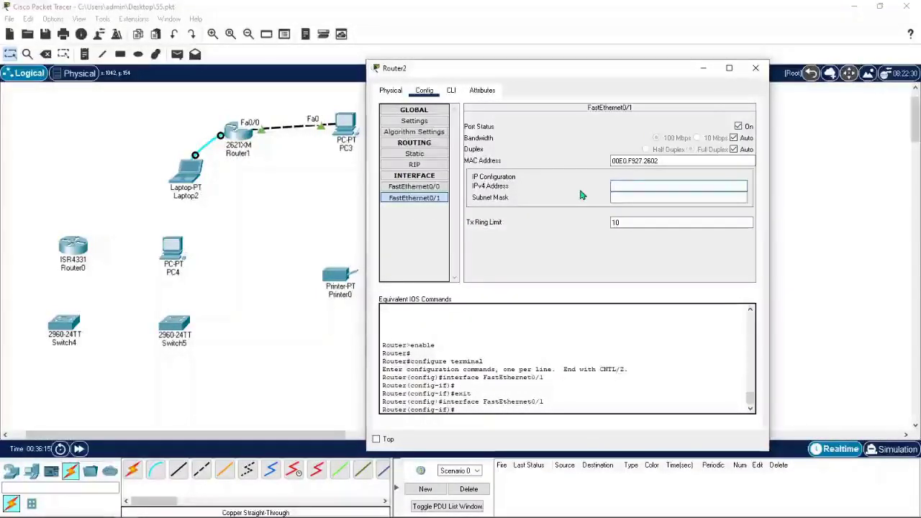
{"action": "type", "text": "192.1"}
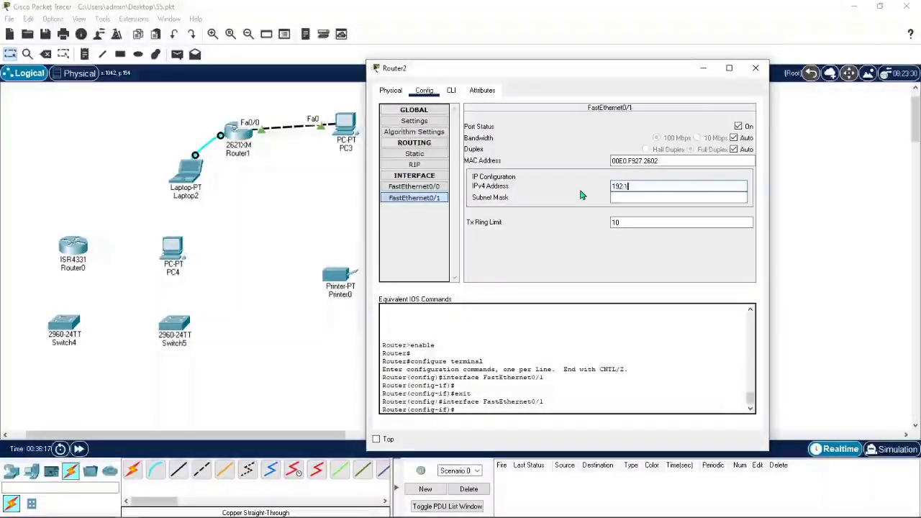
{"action": "type", "text": "68.10.1"}
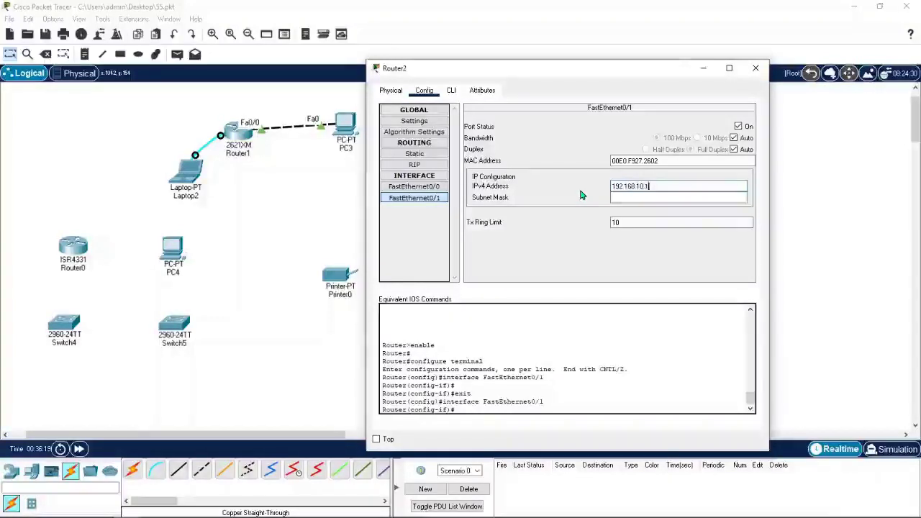
{"action": "left_click", "coordinate": [665, 200]}
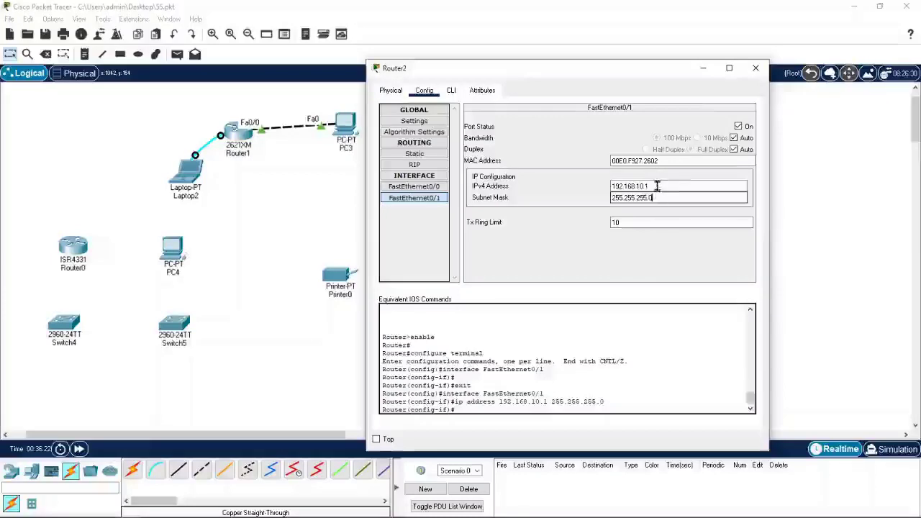
{"action": "left_click", "coordinate": [658, 186]}
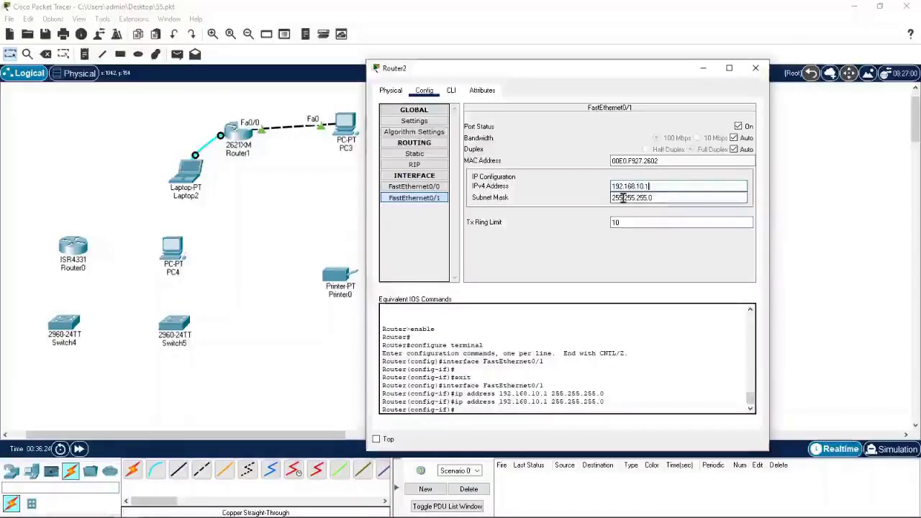
Try 255.255.255.240 as the interface's subnet mask, restore 255.255.255.0, and close Router2's configuration.
{"action": "left_click", "coordinate": [662, 197]}
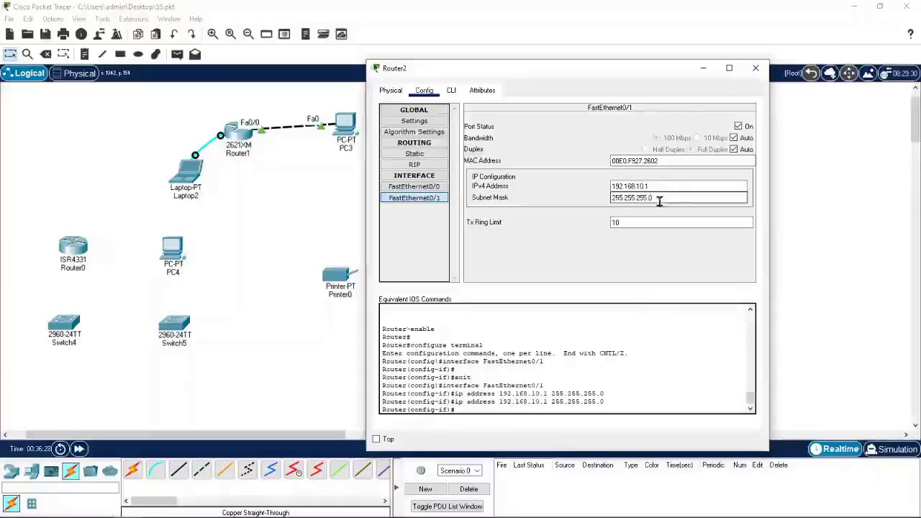
{"action": "key", "text": "BackSpace"}
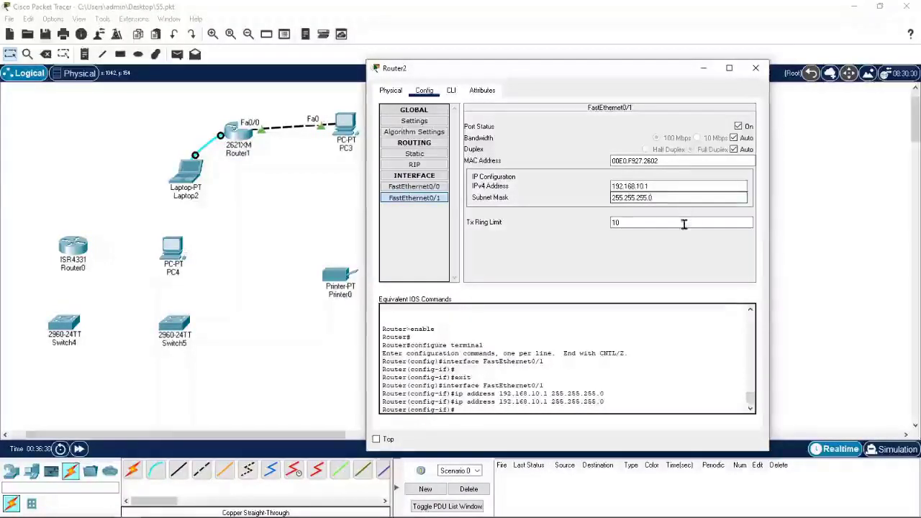
{"action": "type", "text": "240"}
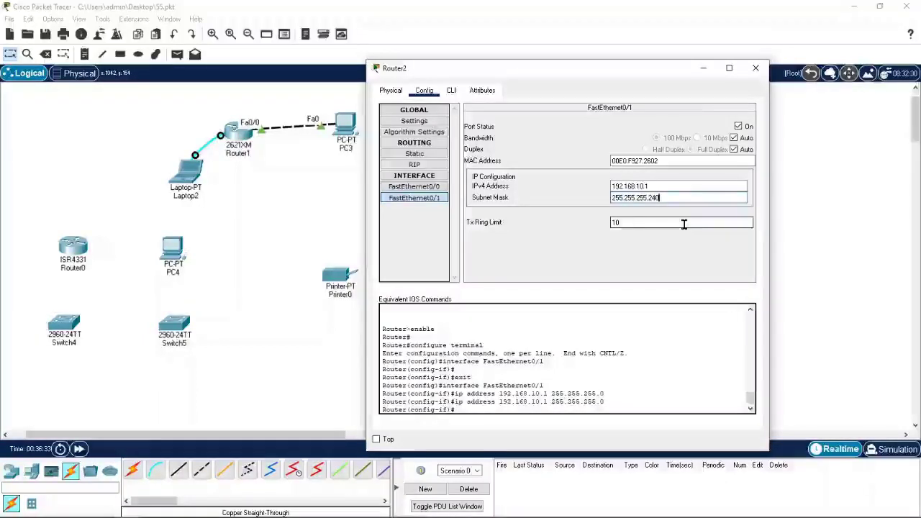
{"action": "key", "text": "BackSpace"}
{"action": "key", "text": "BackSpace"}
{"action": "key", "text": "BackSpace"}
{"action": "type", "text": "0"}
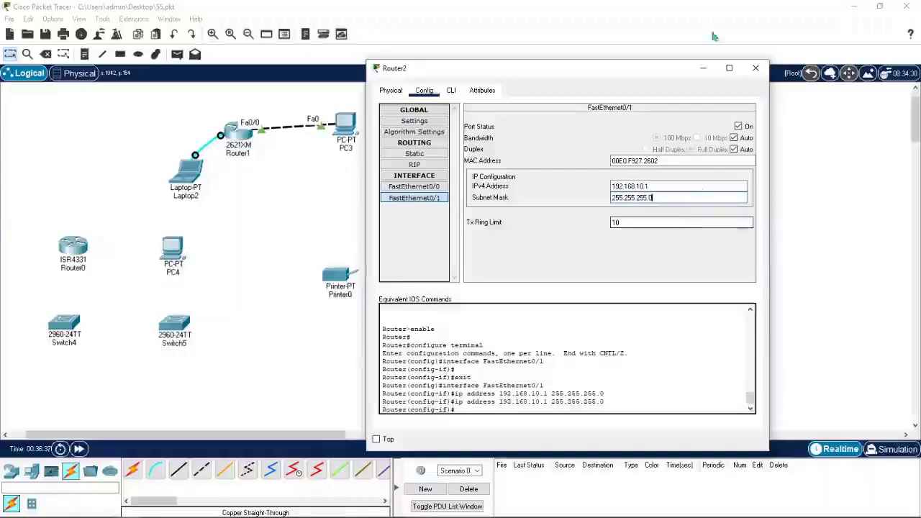
{"action": "left_click", "coordinate": [756, 67]}
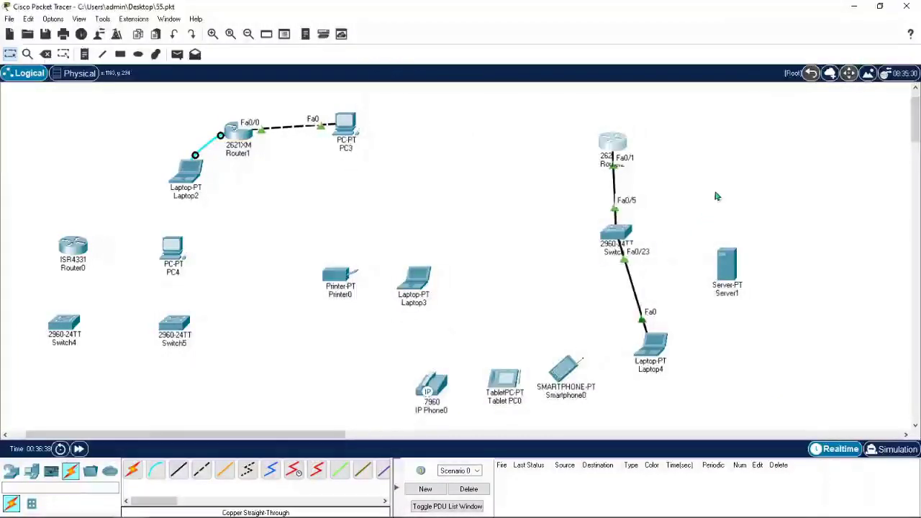
Move the switch between Router2 and Laptop4 slightly downward in the workspace.
{"action": "left_click", "coordinate": [621, 247]}
{"action": "left_click_drag", "start_coordinate": [621, 248], "coordinate": [622, 257]}
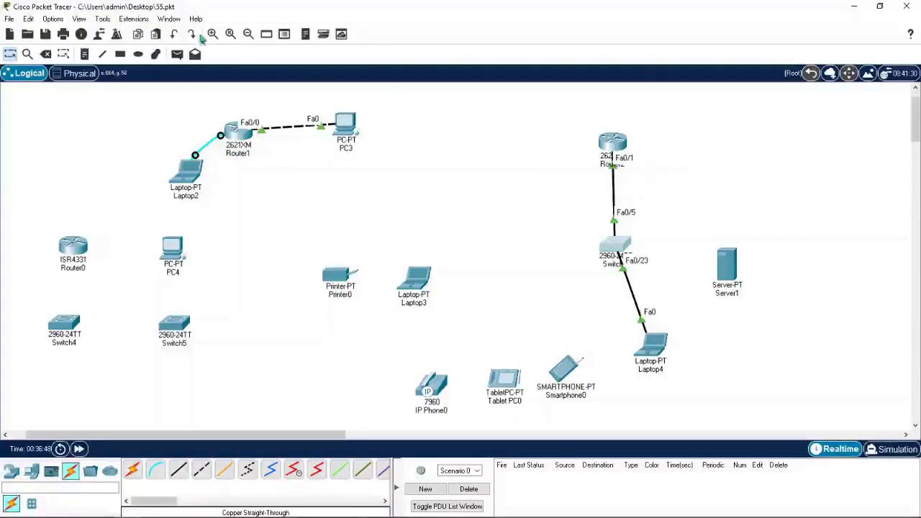
In the preferences, turn the permanent port labels in the logical workspace off and back on, and close the preferences.
{"action": "left_click", "coordinate": [54, 20]}
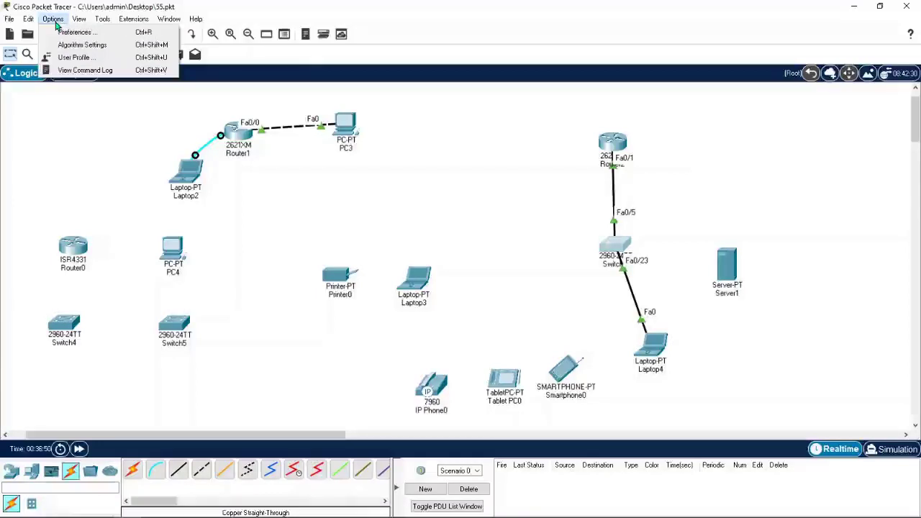
{"action": "left_click", "coordinate": [75, 33]}
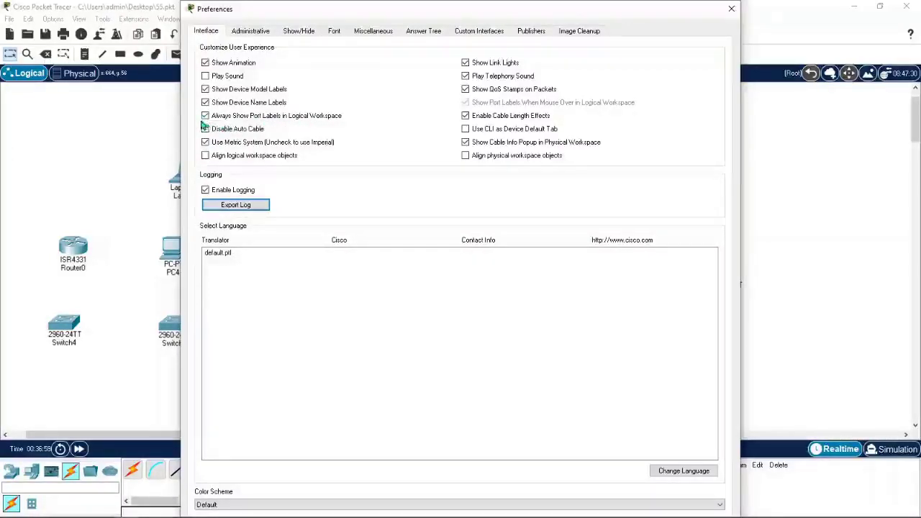
{"action": "left_click_drag", "start_coordinate": [469, 17], "coordinate": [340, 36]}
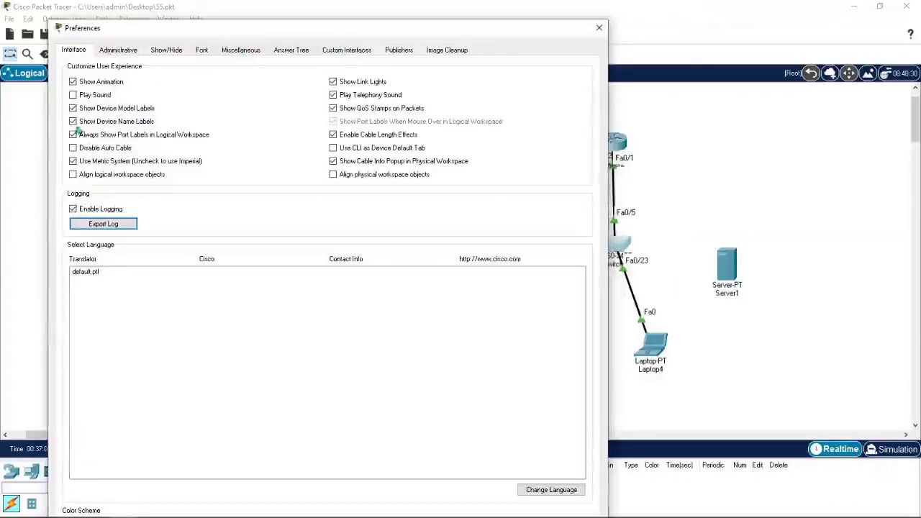
{"action": "left_click_drag", "start_coordinate": [410, 34], "coordinate": [367, 27]}
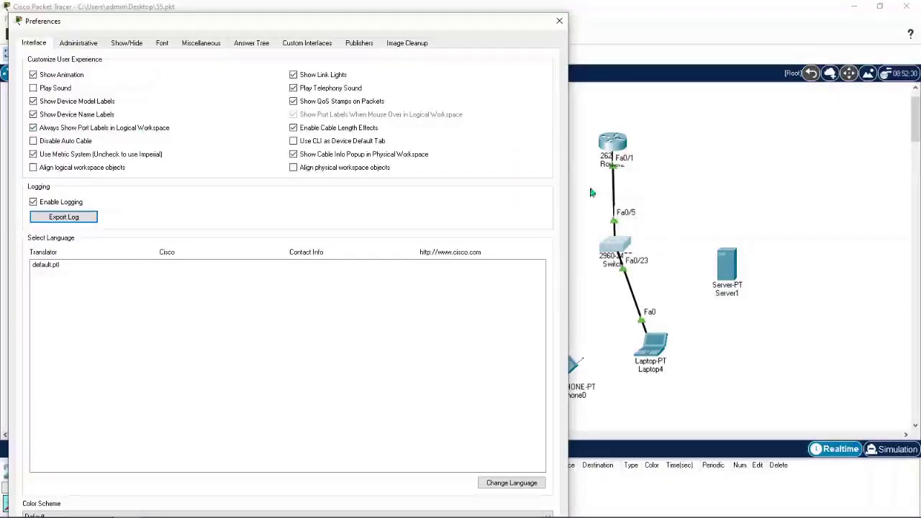
{"action": "left_click", "coordinate": [33, 128]}
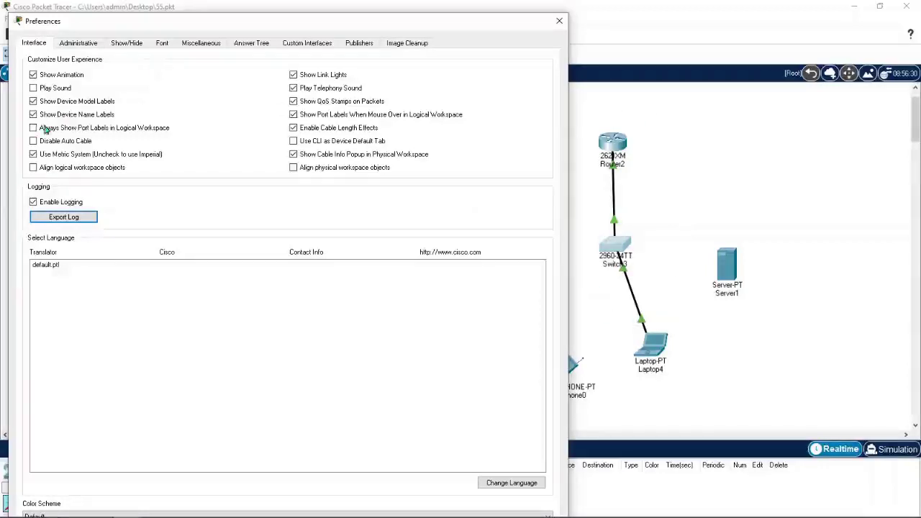
{"action": "left_click", "coordinate": [33, 128]}
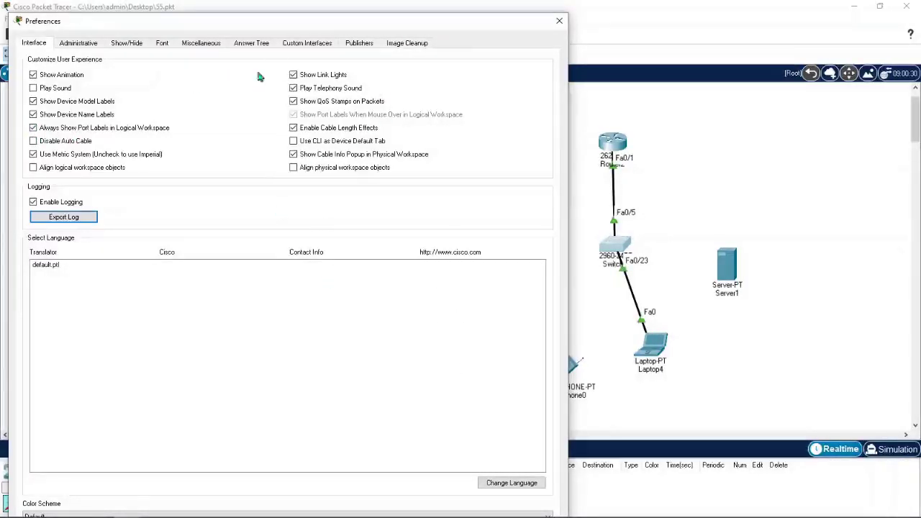
{"action": "left_click", "coordinate": [559, 21]}
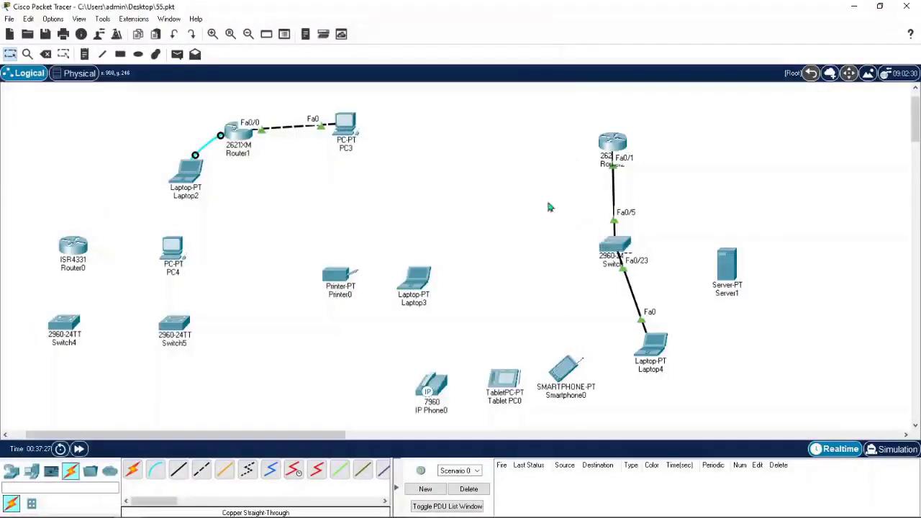
Ping 192.168.10.1 from Laptop4's command prompt and examine the source address and TTL in the replies.
{"action": "left_click", "coordinate": [659, 350]}
{"action": "left_click_drag", "start_coordinate": [534, 74], "coordinate": [353, 68]}
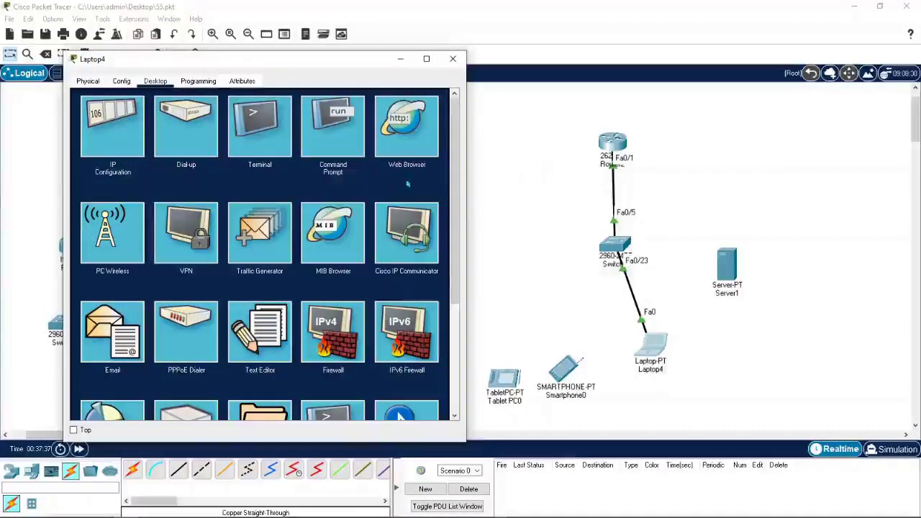
{"action": "left_click", "coordinate": [328, 134]}
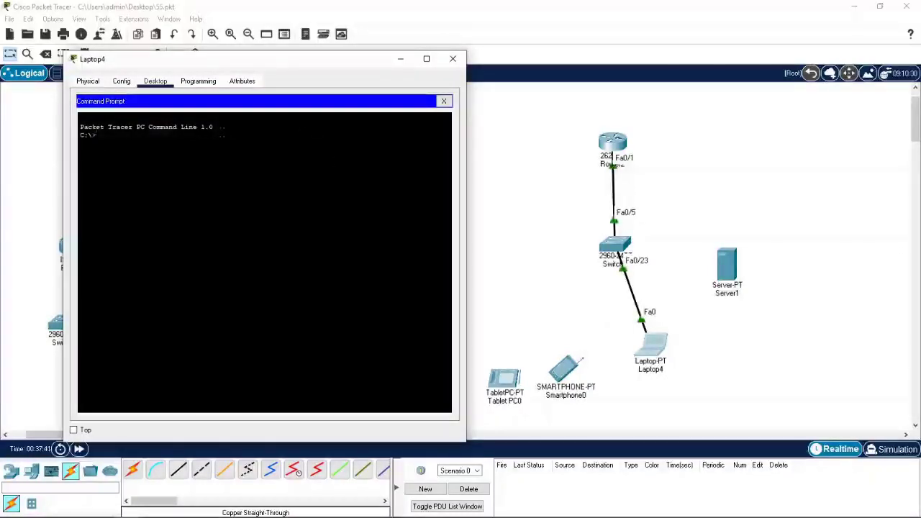
{"action": "type", "text": "piNG"}
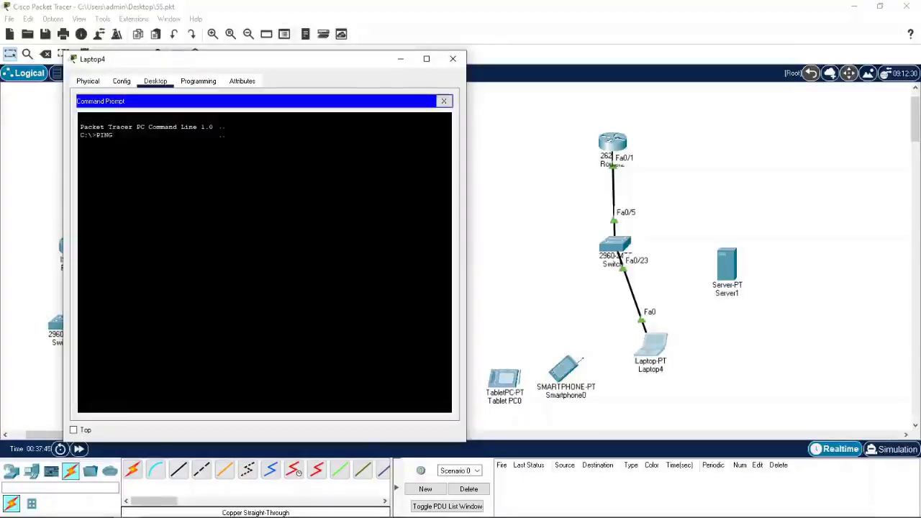
{"action": "type", "text": " 192.168.10.1"}
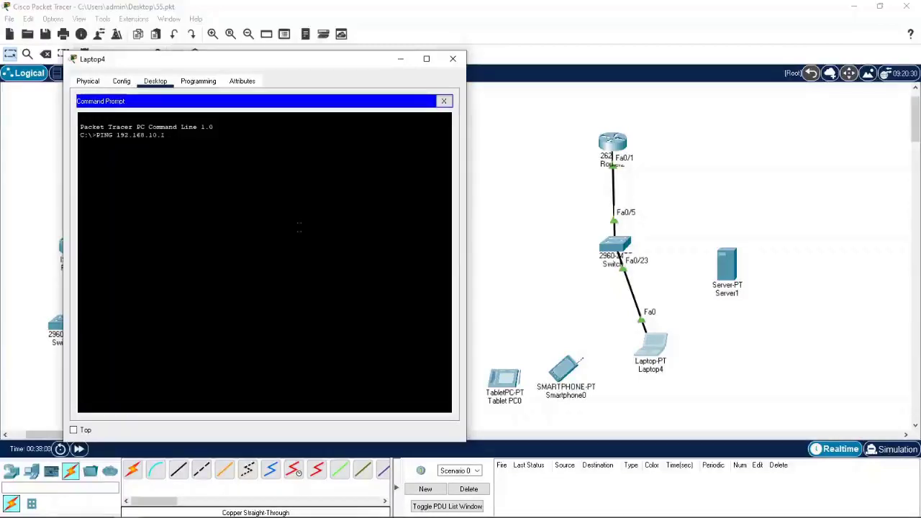
{"action": "key", "text": "Return"}
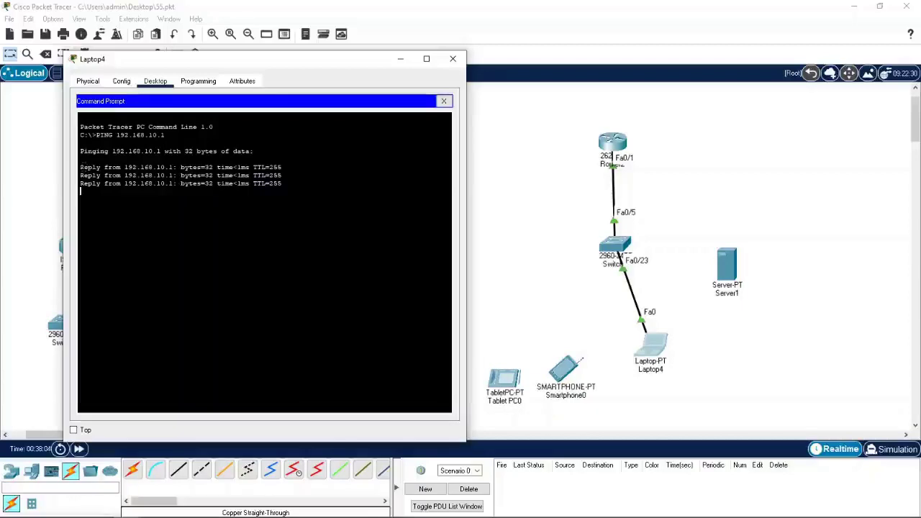
{"action": "left_click_drag", "start_coordinate": [80, 167], "coordinate": [173, 167]}
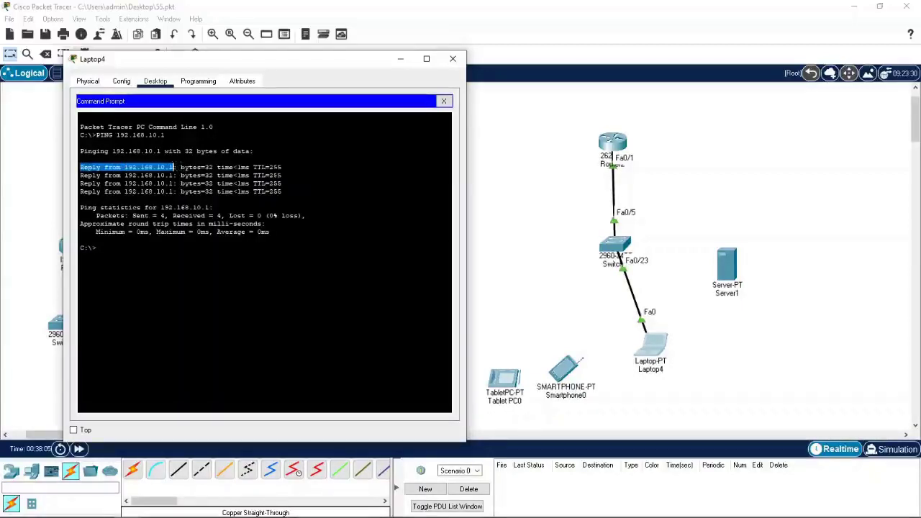
{"action": "left_click_drag", "start_coordinate": [250, 167], "coordinate": [278, 167]}
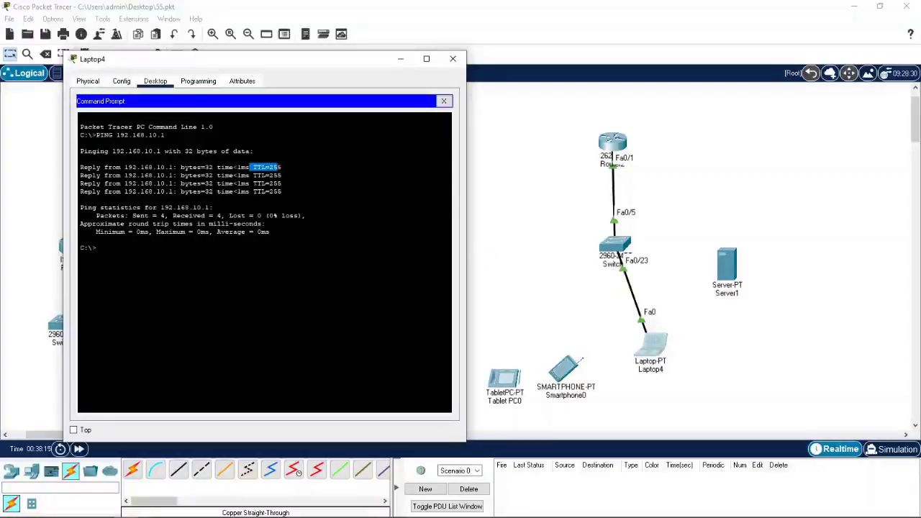
{"action": "left_click", "coordinate": [209, 176]}
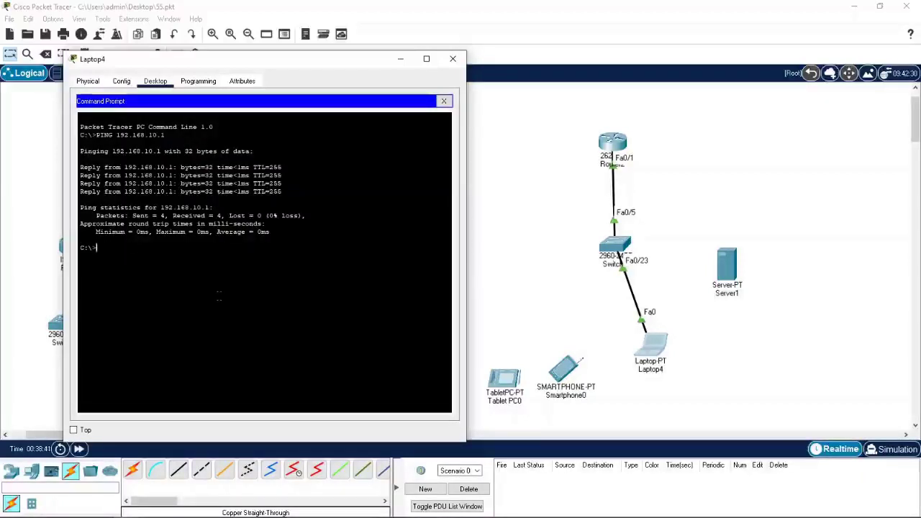
Run a continuous ping with PING -T 192.168.10.1, stop it, and close Laptop4's window.
{"action": "type", "text": "NG -T "}
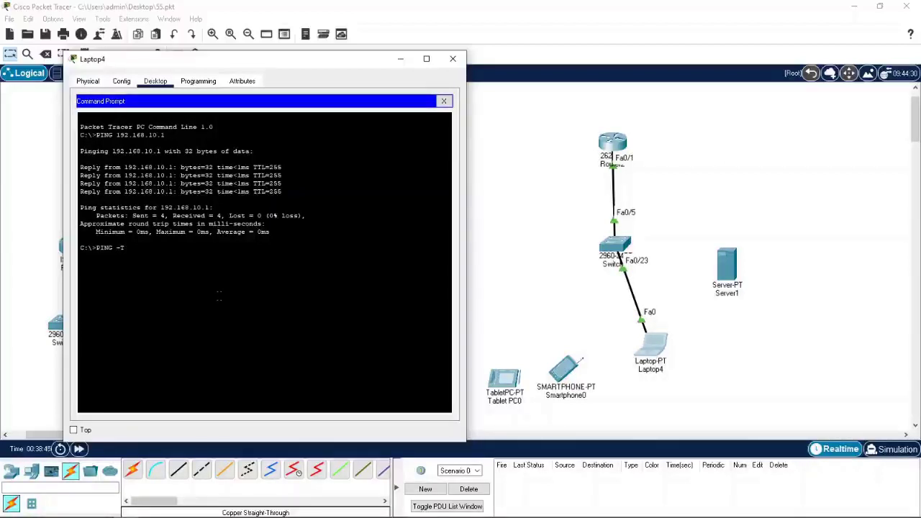
{"action": "type", "text": "192.168"}
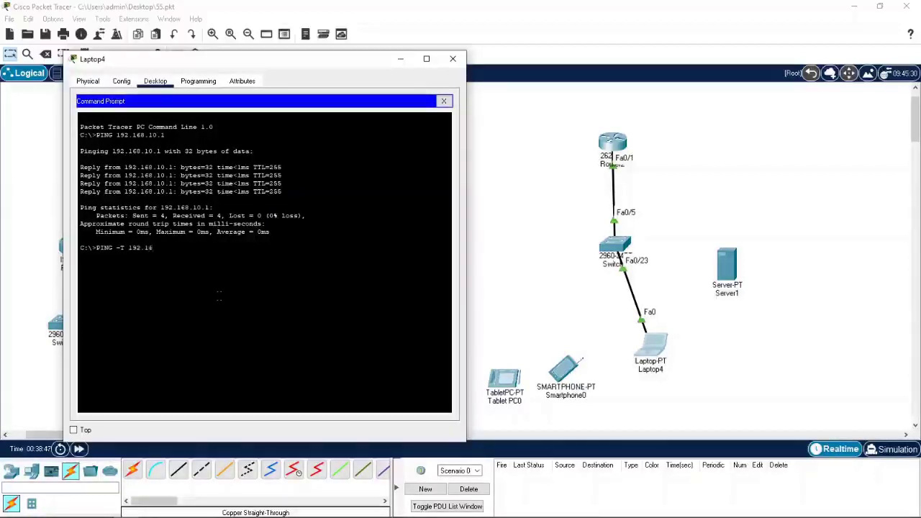
{"action": "key", "text": "Return"}
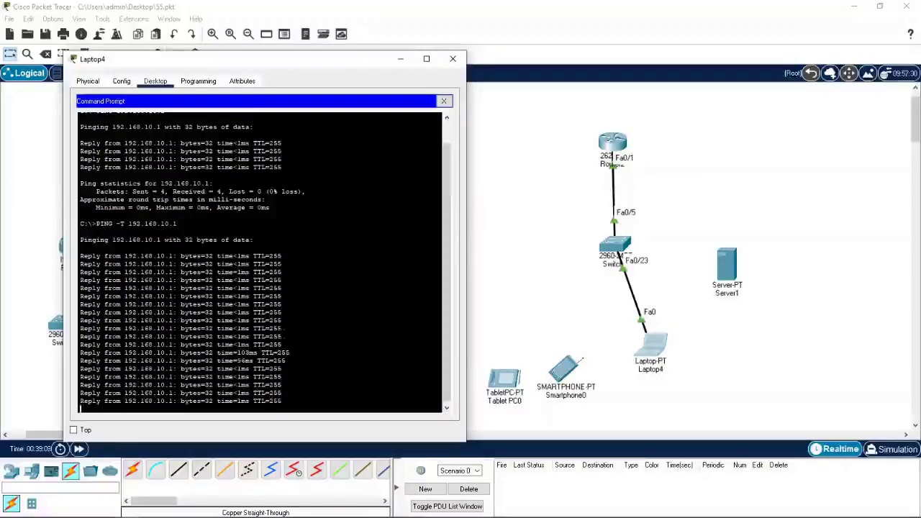
{"action": "key", "text": "ctrl+c"}
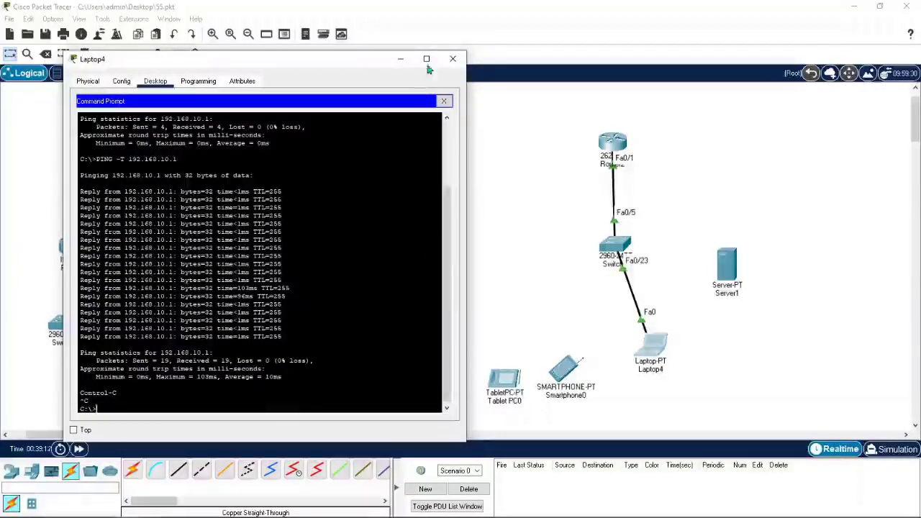
{"action": "left_click", "coordinate": [453, 58]}
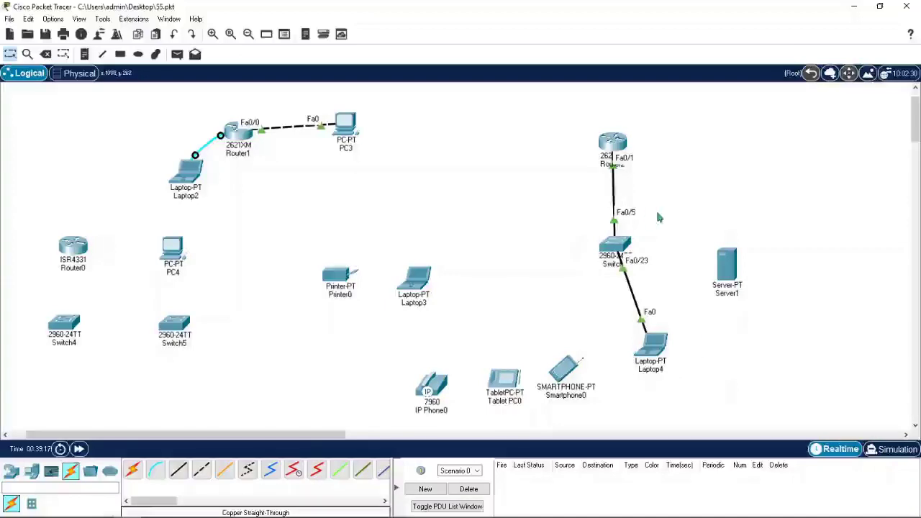
Switch to simulation mode with Router2 and Laptop4 in view, and open the event list filters beside the topology.
{"action": "left_click_drag", "start_coordinate": [303, 436], "coordinate": [430, 443]}
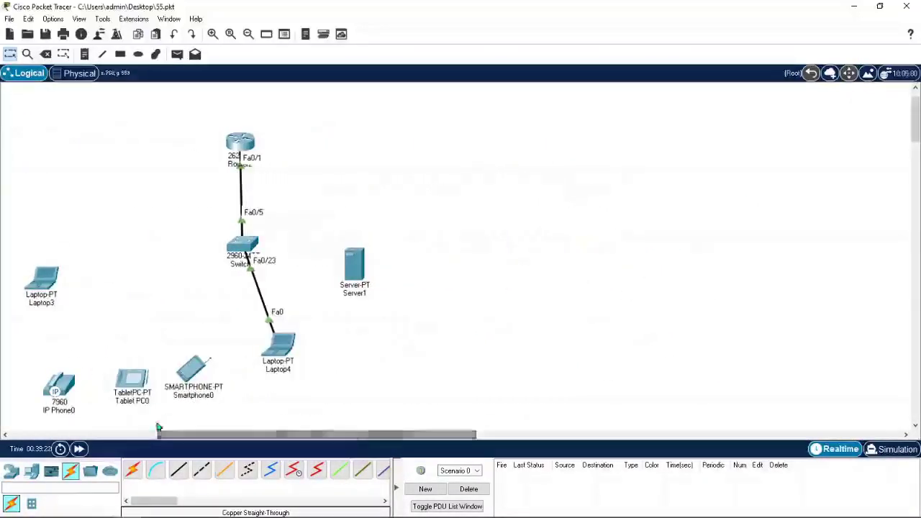
{"action": "left_click", "coordinate": [894, 450]}
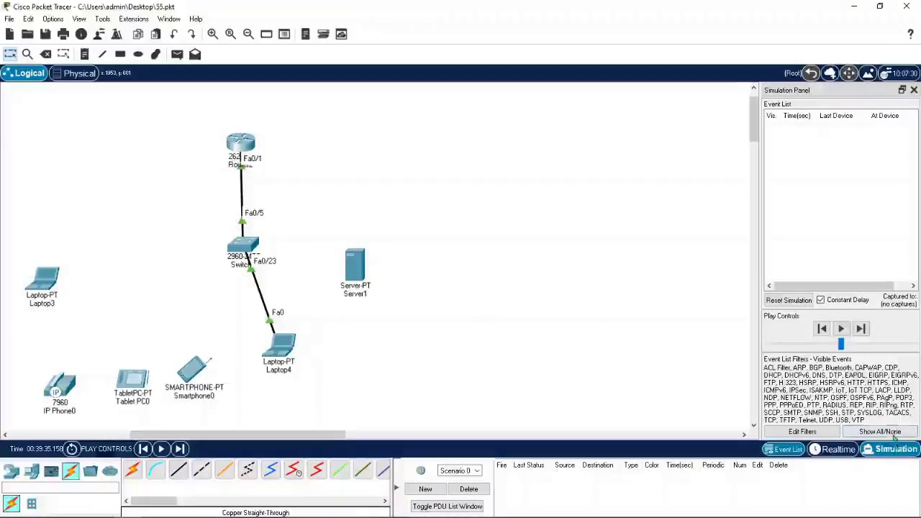
{"action": "left_click", "coordinate": [802, 432]}
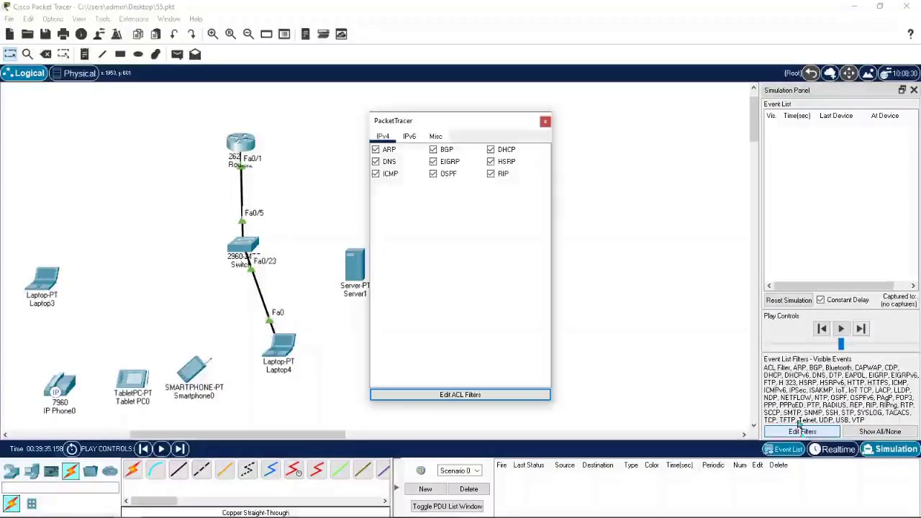
{"action": "left_click_drag", "start_coordinate": [490, 123], "coordinate": [574, 123]}
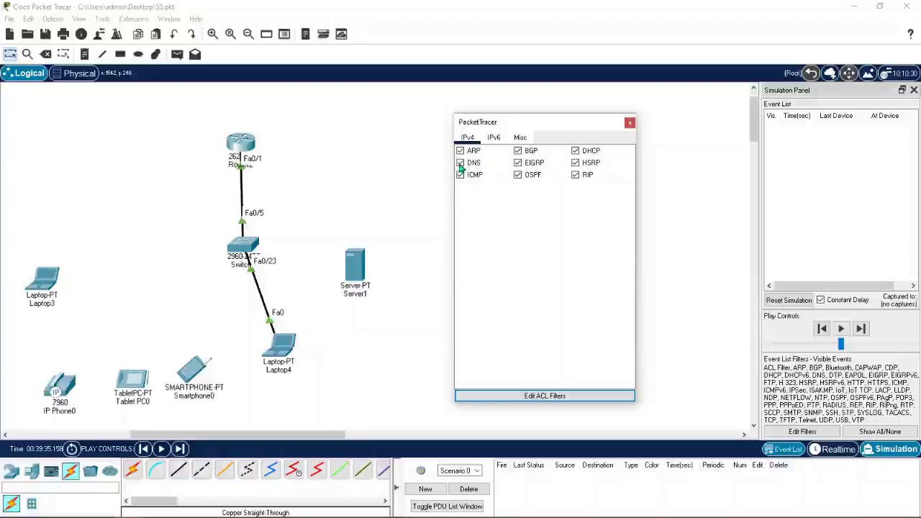
Exclude DNS, BGP, EIGRP, OSPF, DHCP, HSRP and RIP from the IPv4 event filters, keeping ARP and ICMP, and close the filters.
{"action": "left_click", "coordinate": [460, 163]}
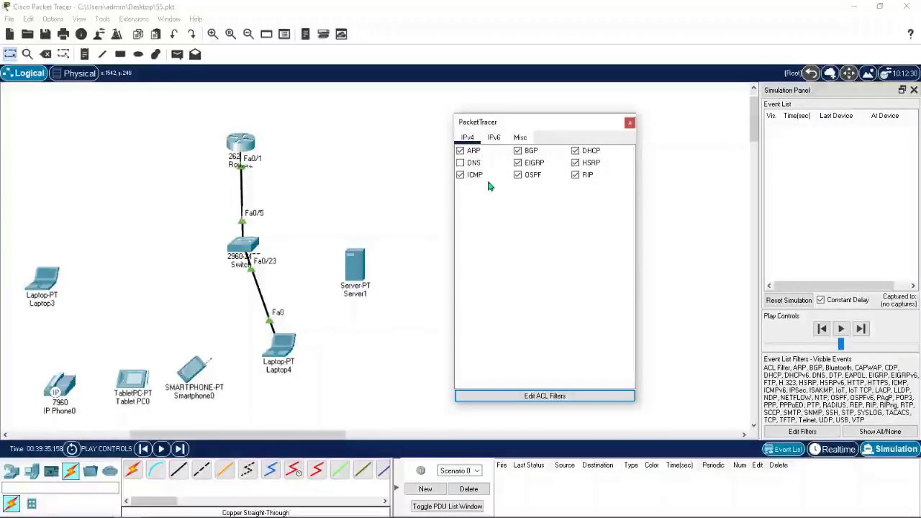
{"action": "left_click", "coordinate": [519, 152]}
{"action": "left_click", "coordinate": [519, 163]}
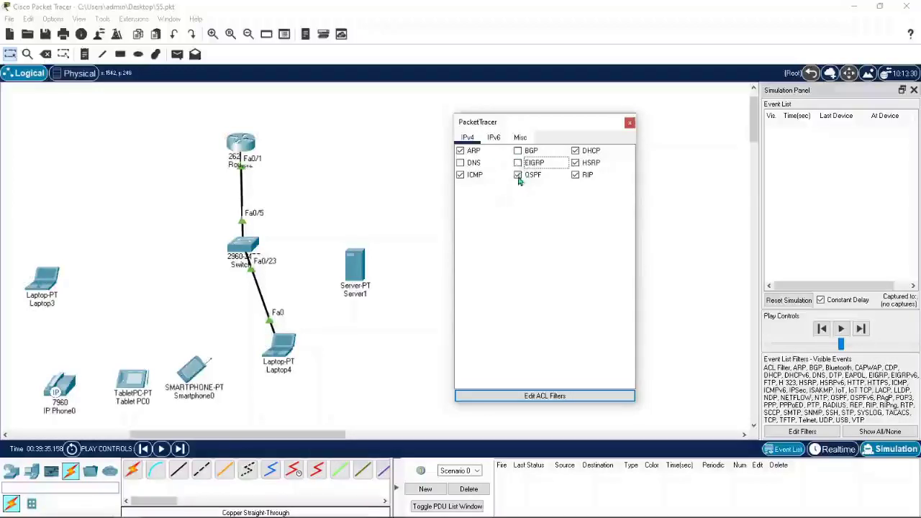
{"action": "left_click", "coordinate": [576, 175]}
{"action": "left_click", "coordinate": [576, 163]}
{"action": "left_click", "coordinate": [575, 150]}
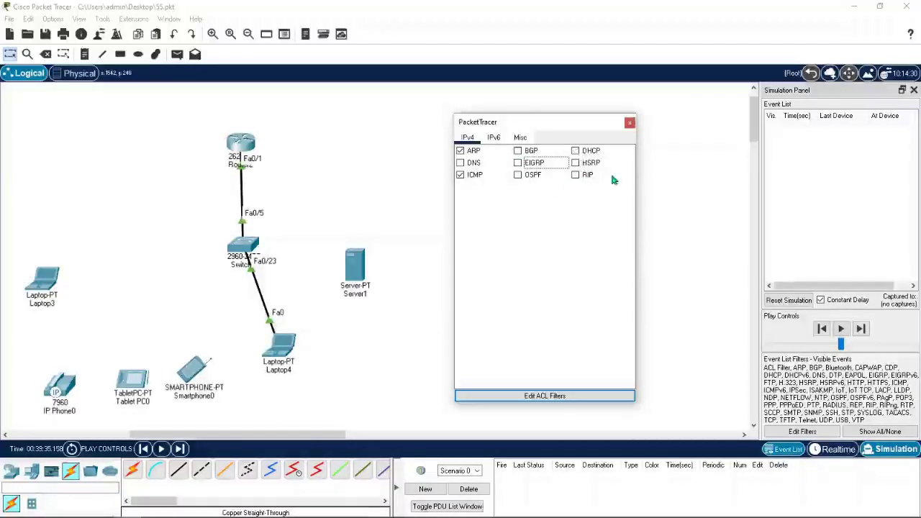
{"action": "left_click", "coordinate": [531, 176]}
{"action": "left_click", "coordinate": [518, 175]}
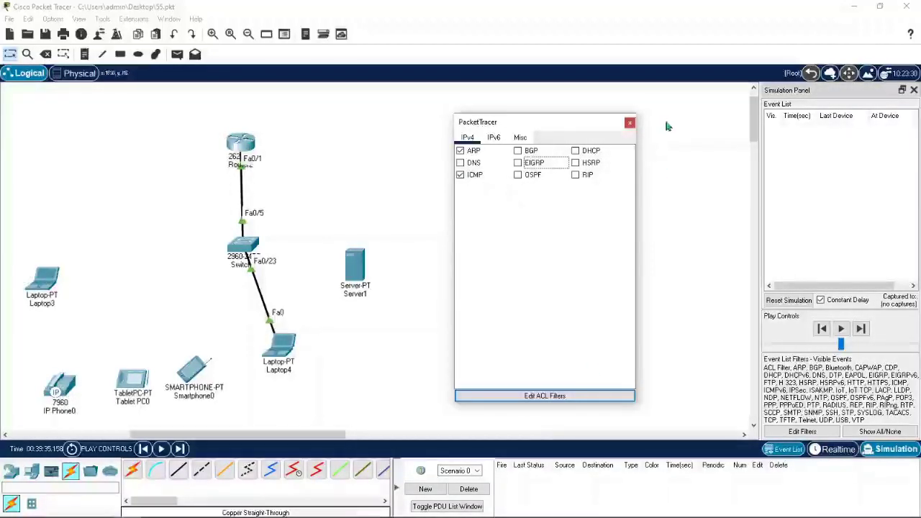
{"action": "left_click", "coordinate": [630, 123]}
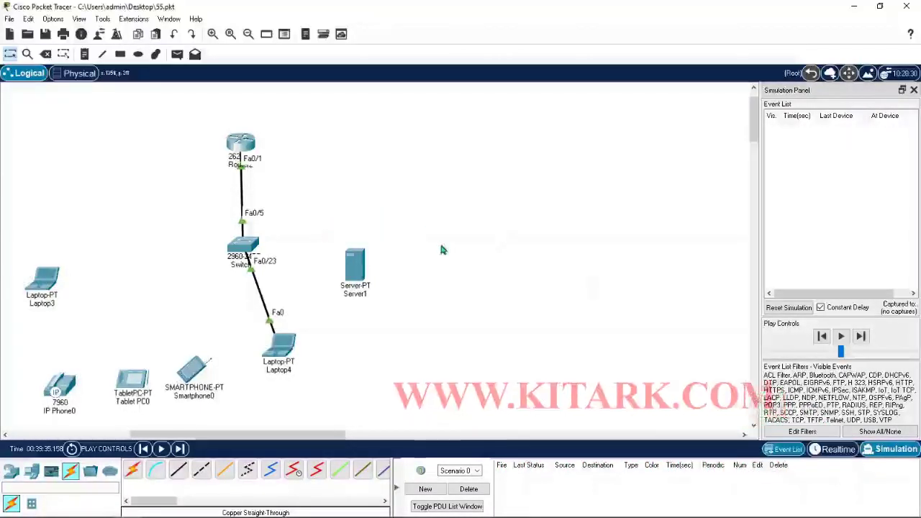
In Laptop4's command prompt, recall the previous ping command, remove its -T option, and run PING 192.168.10.1.
{"action": "left_click", "coordinate": [290, 347]}
{"action": "left_click", "coordinate": [537, 143]}
{"action": "key", "text": "ctrl+c"}
{"action": "key", "text": "Up"}
{"action": "key", "text": "Left"}
{"action": "key", "text": "Left"}
{"action": "key", "text": "Left"}
{"action": "key", "text": "Left"}
{"action": "key", "text": "Left"}
{"action": "key", "text": "Left"}
{"action": "key", "text": "Left"}
{"action": "key", "text": "Left"}
{"action": "key", "text": "Left"}
{"action": "key", "text": "Left"}
{"action": "key", "text": "Left"}
{"action": "key", "text": "Left"}
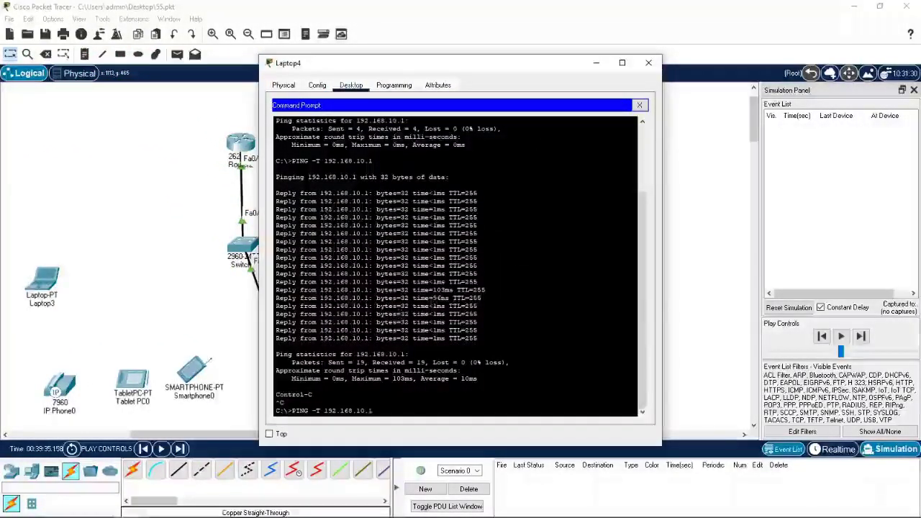
{"action": "key", "text": "BackSpace"}
{"action": "key", "text": "BackSpace"}
{"action": "key", "text": "BackSpace"}
{"action": "key", "text": "End"}
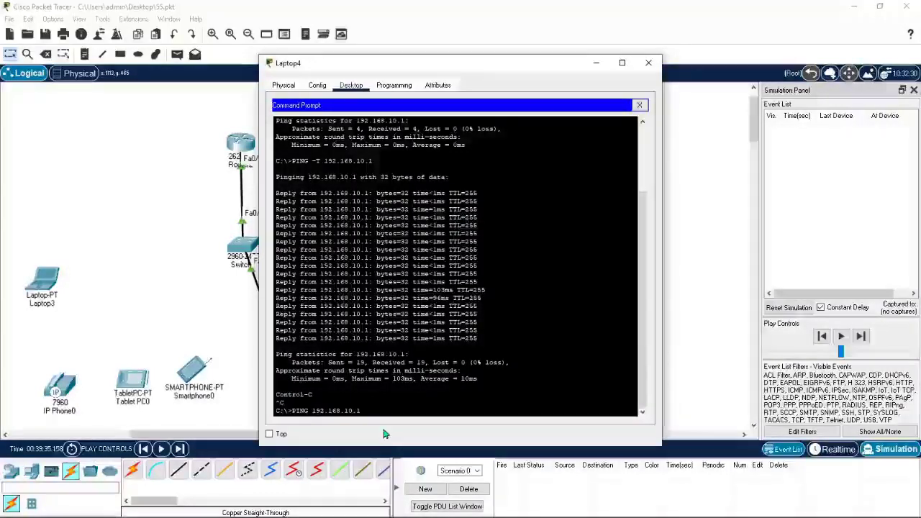
{"action": "key", "text": "Return"}
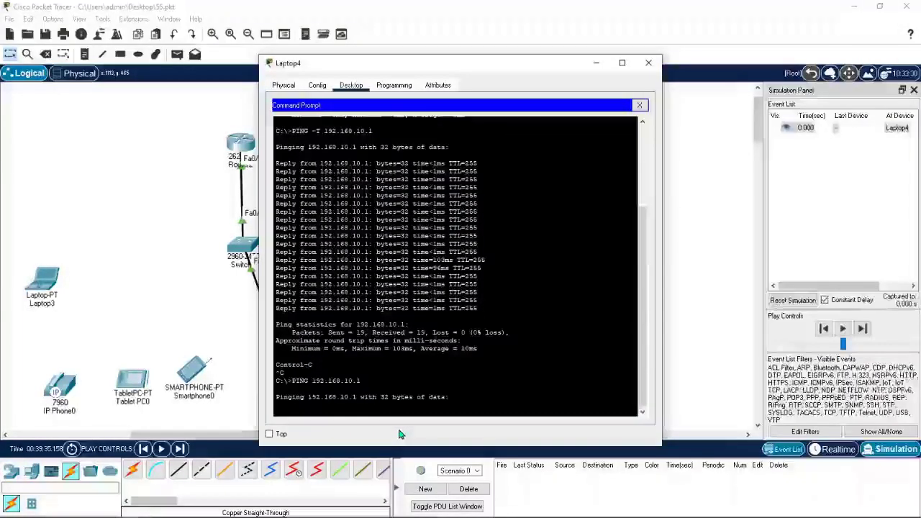
Close Laptop4's window and widen the simulation panel enough to show the event type column.
{"action": "left_click_drag", "start_coordinate": [539, 64], "coordinate": [608, 73]}
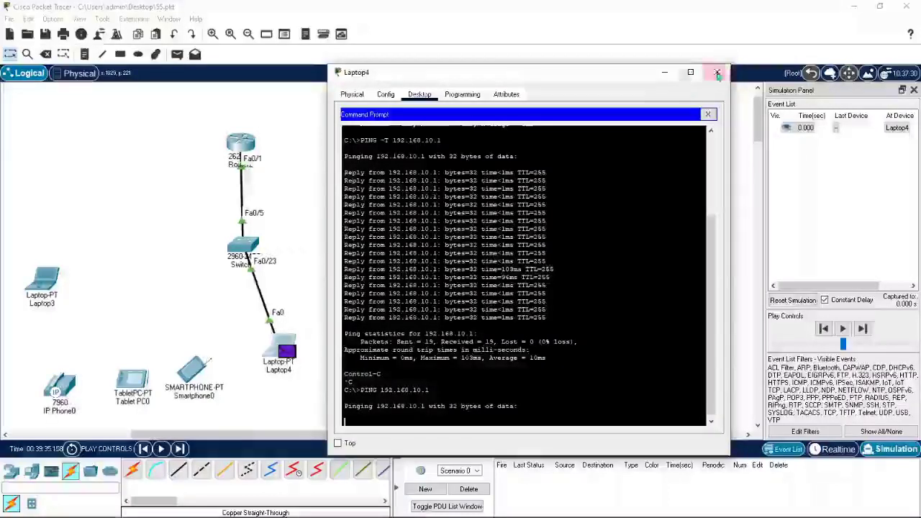
{"action": "mouse_move", "coordinate": [596, 78]}
{"action": "left_mouse_down"}
{"action": "mouse_move", "coordinate": [212, 87]}
{"action": "mouse_move", "coordinate": [269, 94]}
{"action": "mouse_move", "coordinate": [612, 76]}
{"action": "left_mouse_up"}
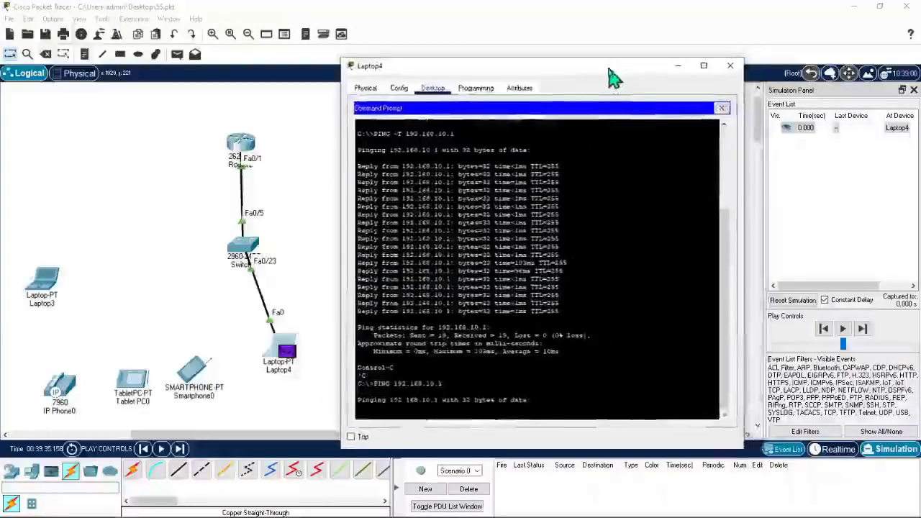
{"action": "left_click", "coordinate": [730, 65]}
{"action": "left_click_drag", "start_coordinate": [765, 250], "coordinate": [628, 251]}
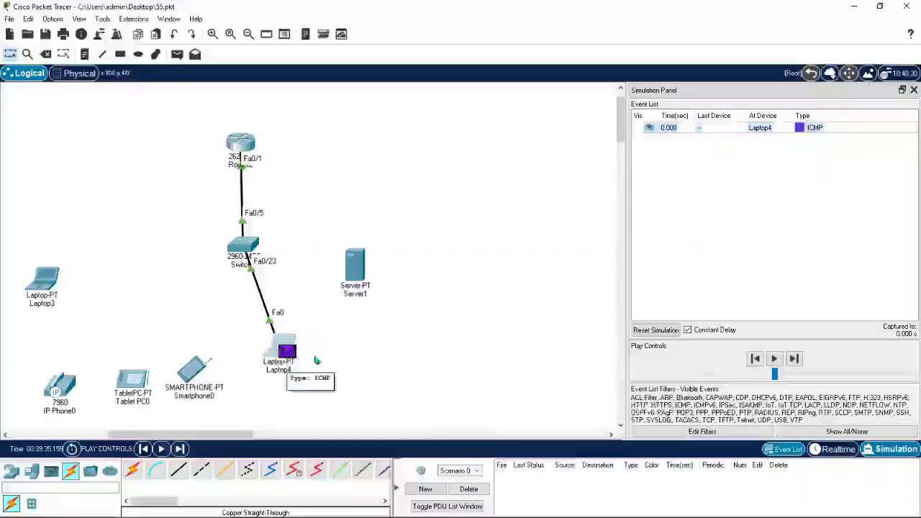
Examine the ICMP packet at Laptop4, including its layers and the source and destination IP in the outbound PDU details, and close it.
{"action": "left_click", "coordinate": [286, 353]}
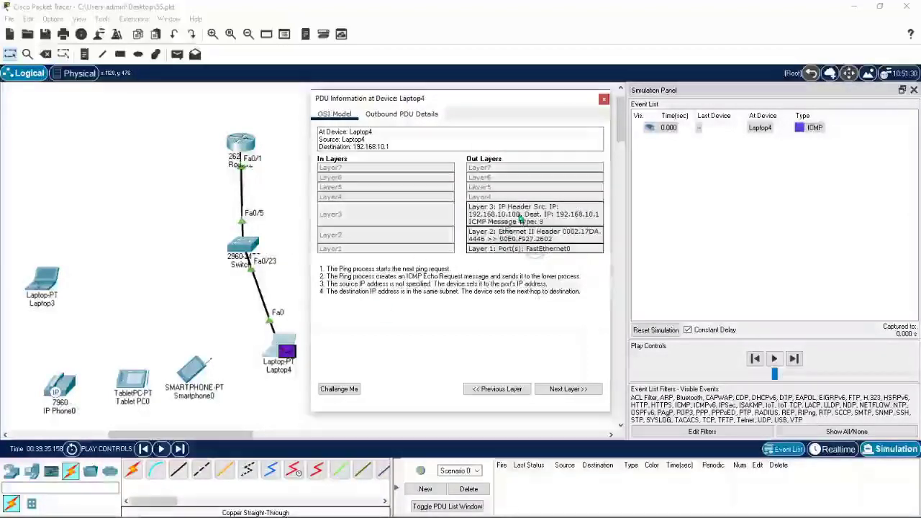
{"action": "left_click", "coordinate": [371, 113]}
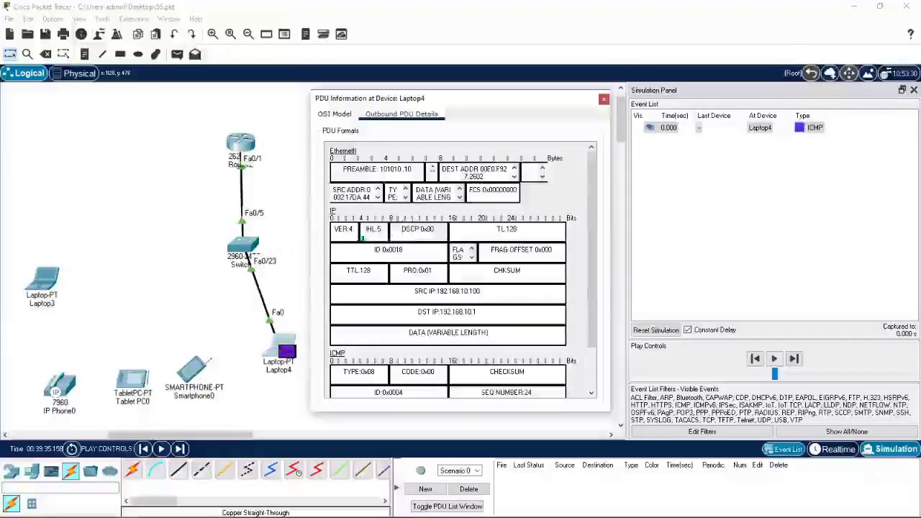
{"action": "scroll", "coordinate": [372, 271], "scroll_direction": "down", "scroll_amount": 2}
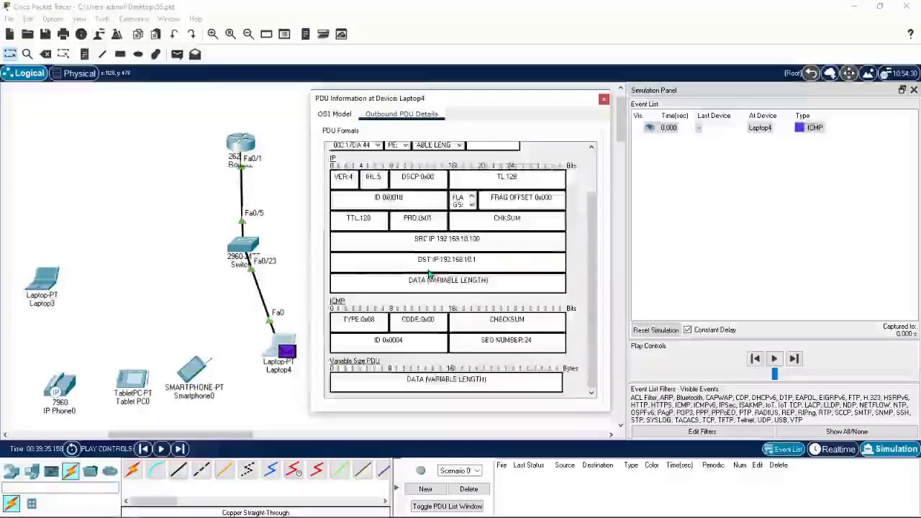
{"action": "left_click_drag", "start_coordinate": [400, 238], "coordinate": [502, 239]}
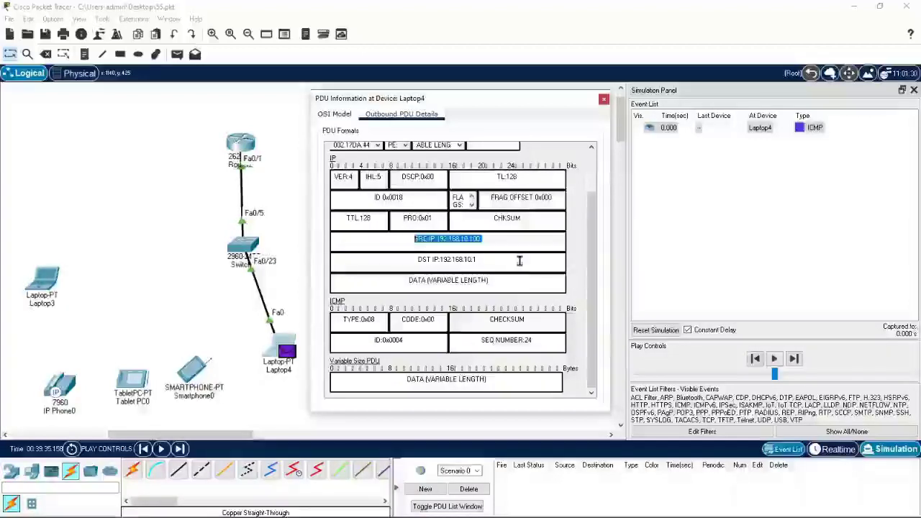
{"action": "left_click", "coordinate": [416, 261]}
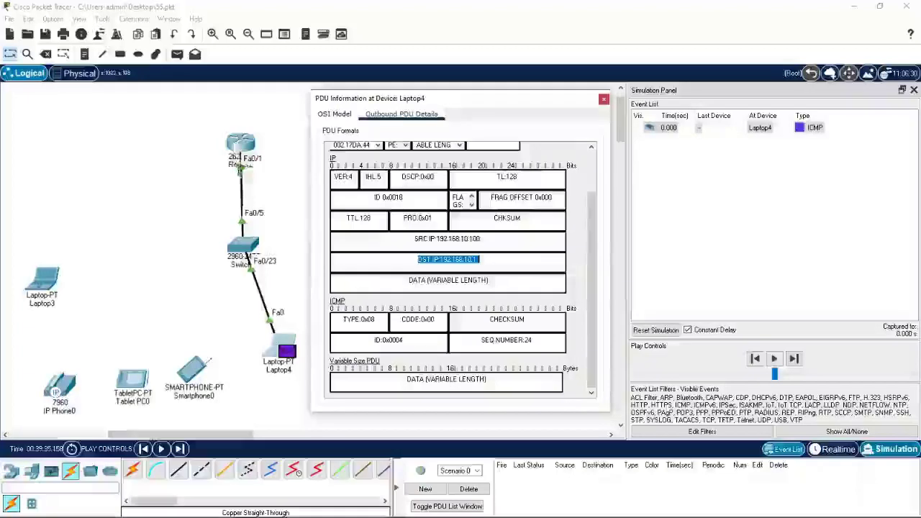
{"action": "left_click", "coordinate": [503, 264]}
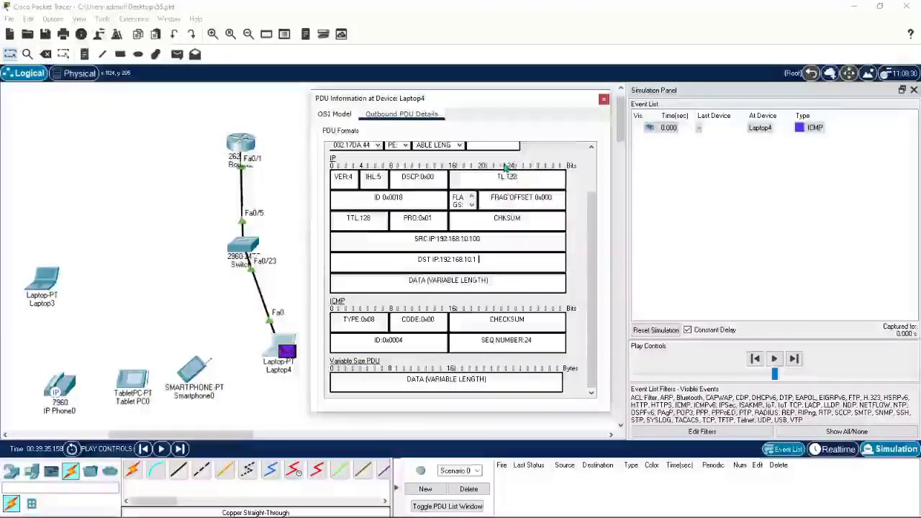
{"action": "left_click", "coordinate": [603, 102]}
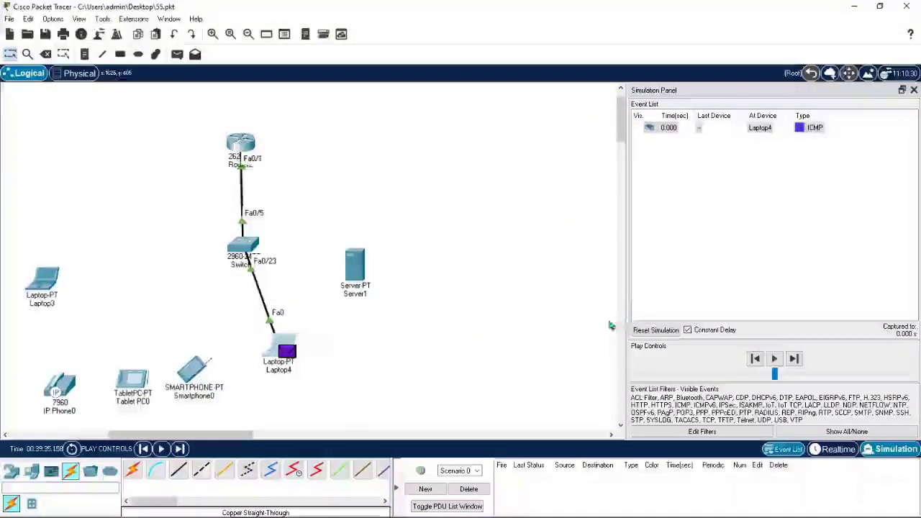
Advance the simulation four events to bring the ICMP reply back to Laptop4, inspect its PDU information, and close it.
{"action": "left_click", "coordinate": [793, 358]}
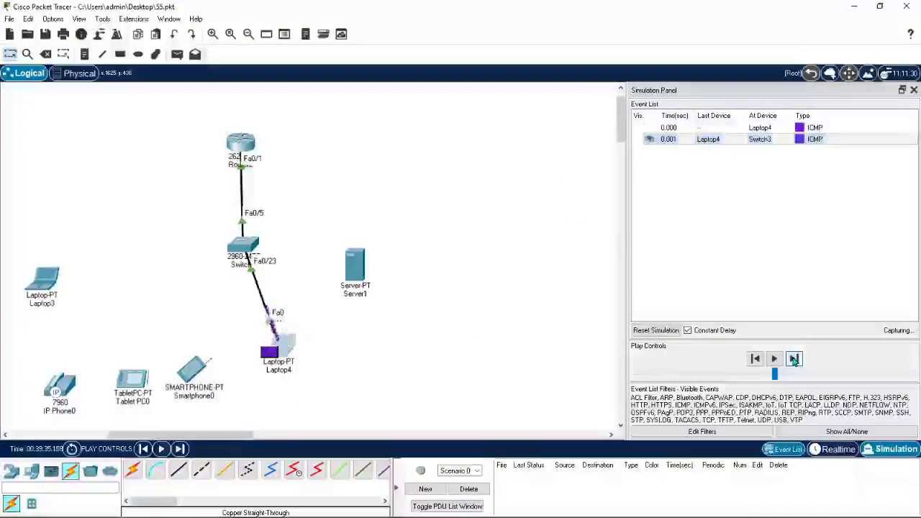
{"action": "left_click", "coordinate": [793, 358]}
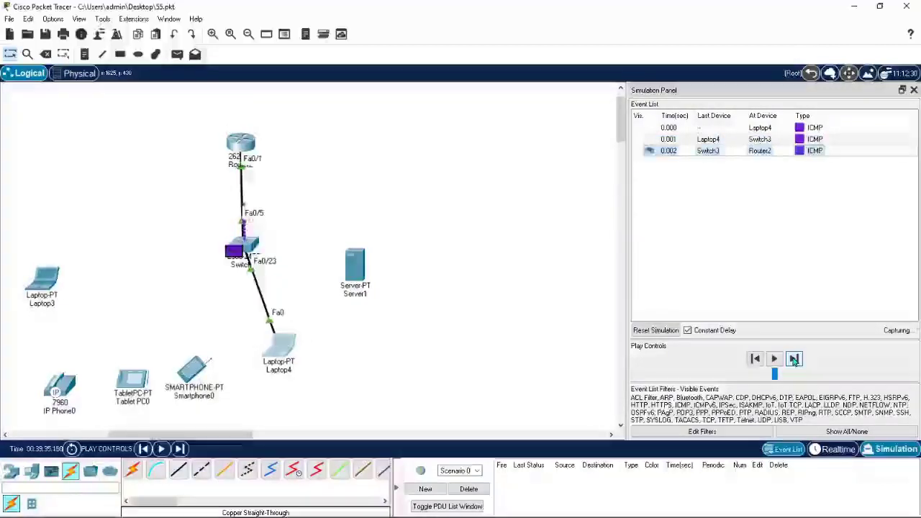
{"action": "left_click", "coordinate": [794, 358]}
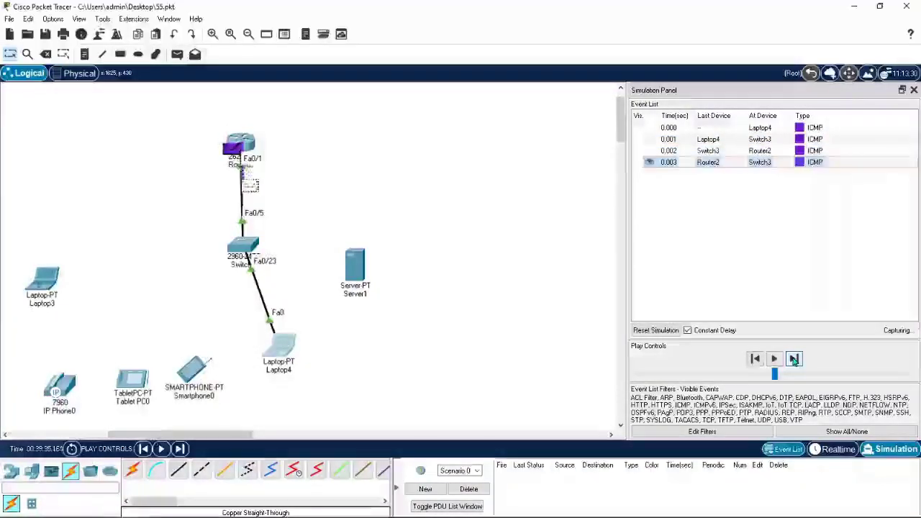
{"action": "left_click", "coordinate": [794, 358]}
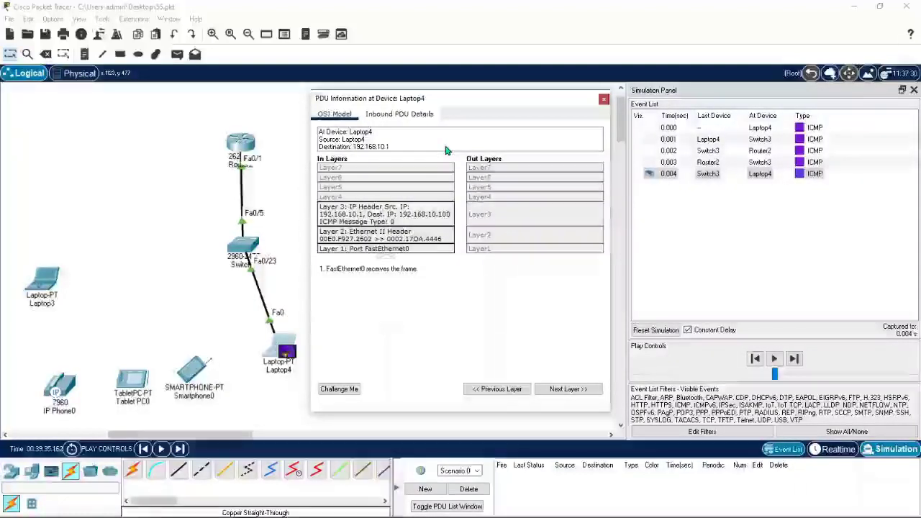
{"action": "left_click", "coordinate": [603, 98]}
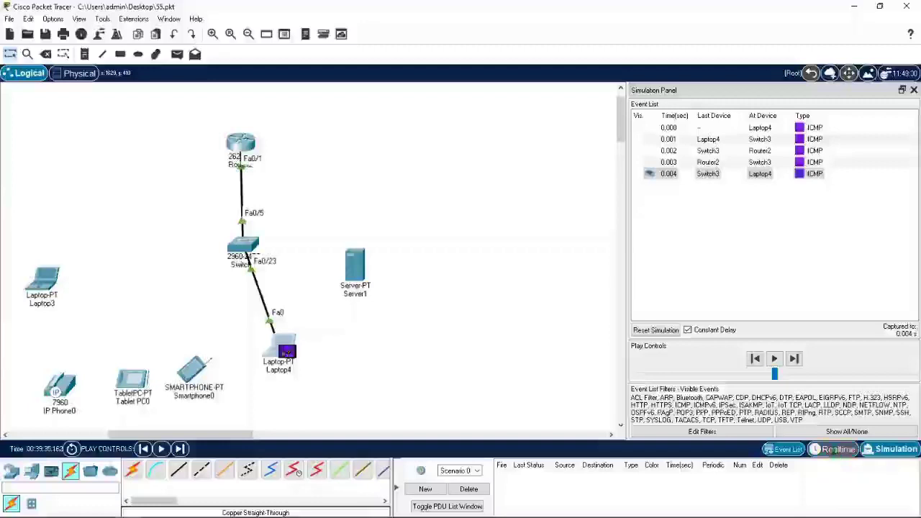
Return to realtime mode, then open Laptop4's window and close it again.
{"action": "left_click", "coordinate": [835, 449]}
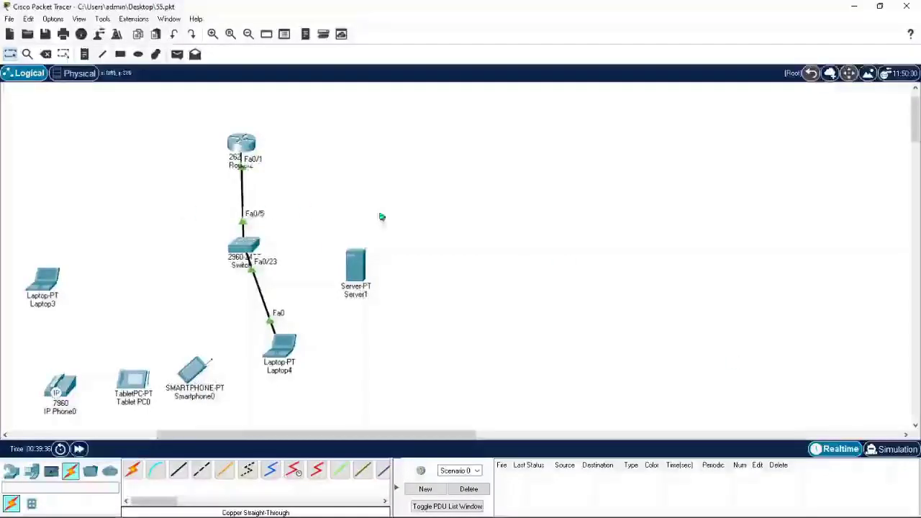
{"action": "left_click", "coordinate": [291, 350]}
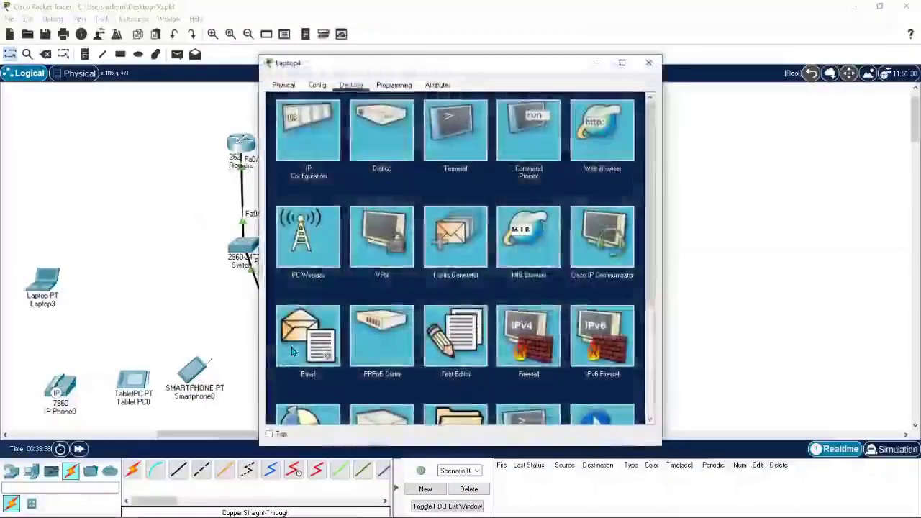
{"action": "left_click", "coordinate": [649, 63]}
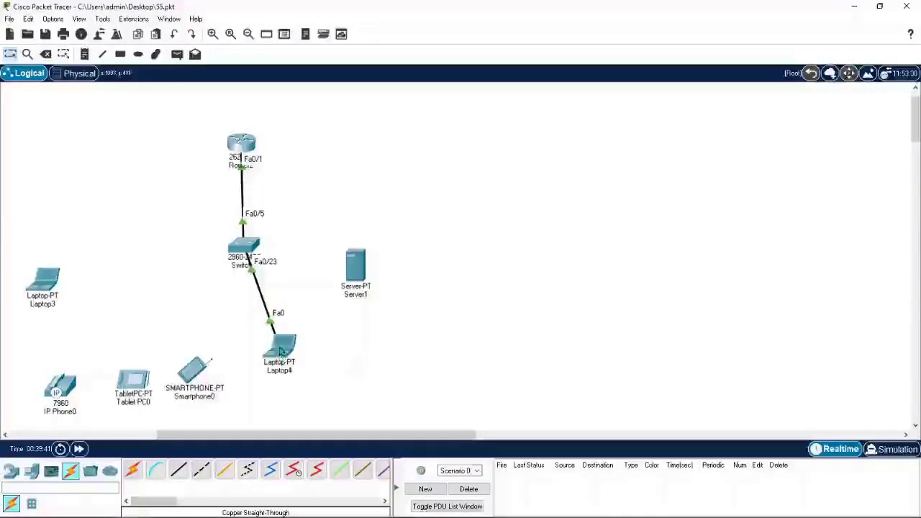
Review Laptop4's IP configuration and its terminal port configuration, closing each without changes.
{"action": "left_click", "coordinate": [280, 351]}
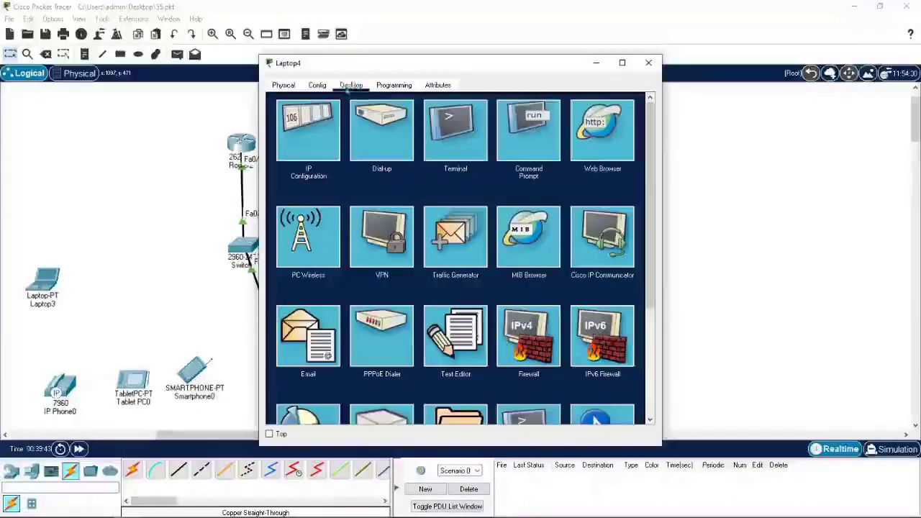
{"action": "left_click", "coordinate": [323, 137]}
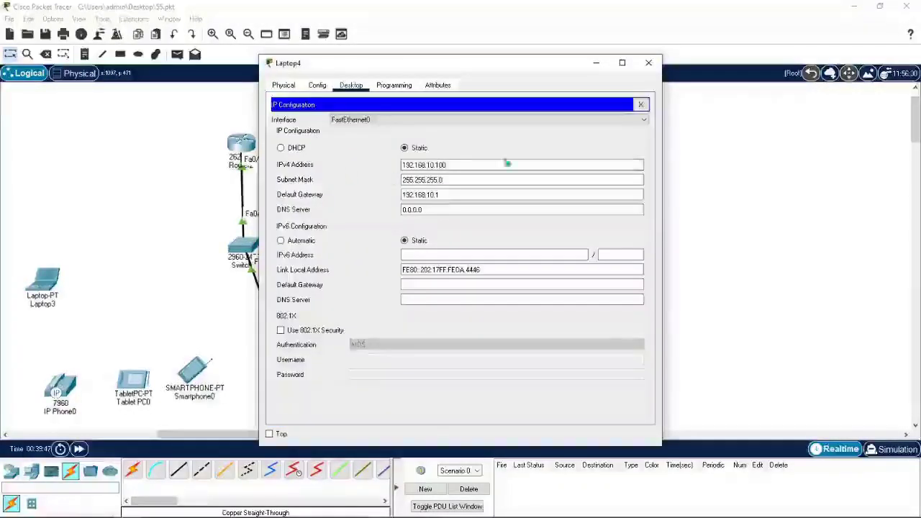
{"action": "left_click", "coordinate": [640, 105]}
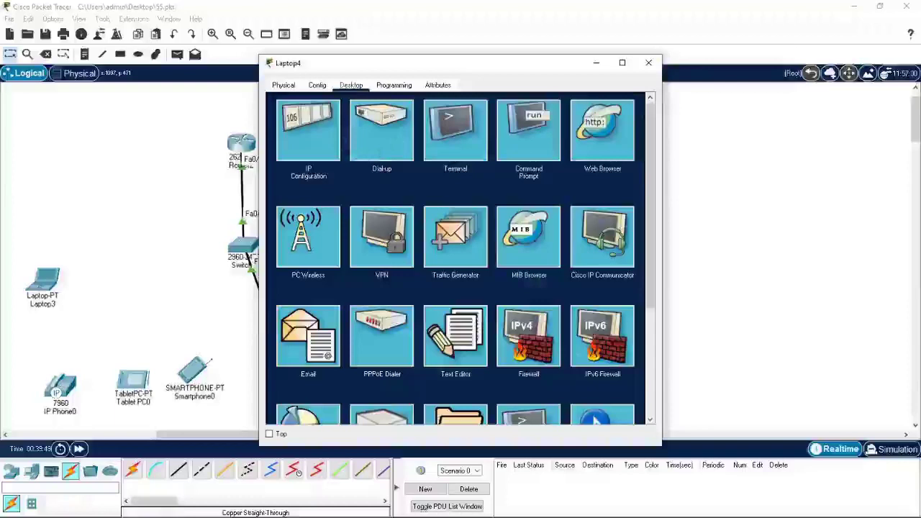
{"action": "left_click", "coordinate": [449, 137]}
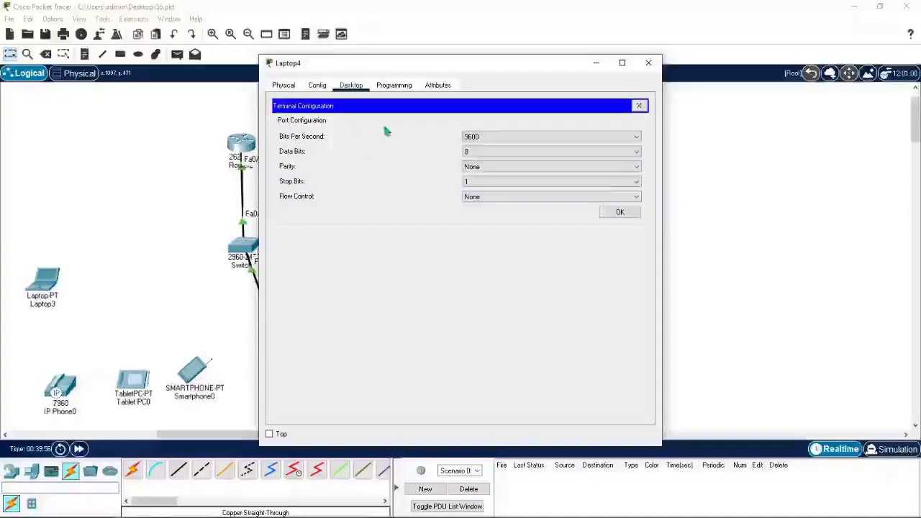
{"action": "left_click", "coordinate": [639, 106]}
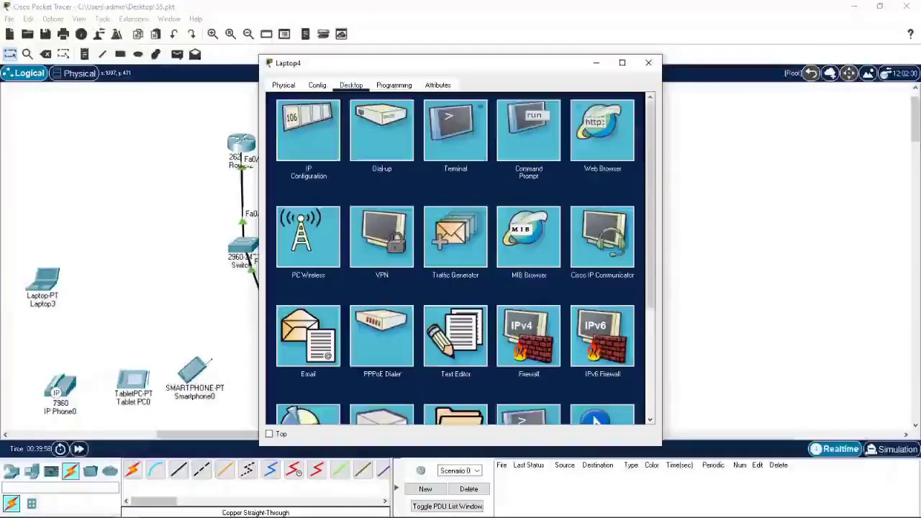
Review Laptop4's Command Prompt and its empty Web Browser, closing each tool, and close the Laptop4 window.
{"action": "left_click", "coordinate": [538, 146]}
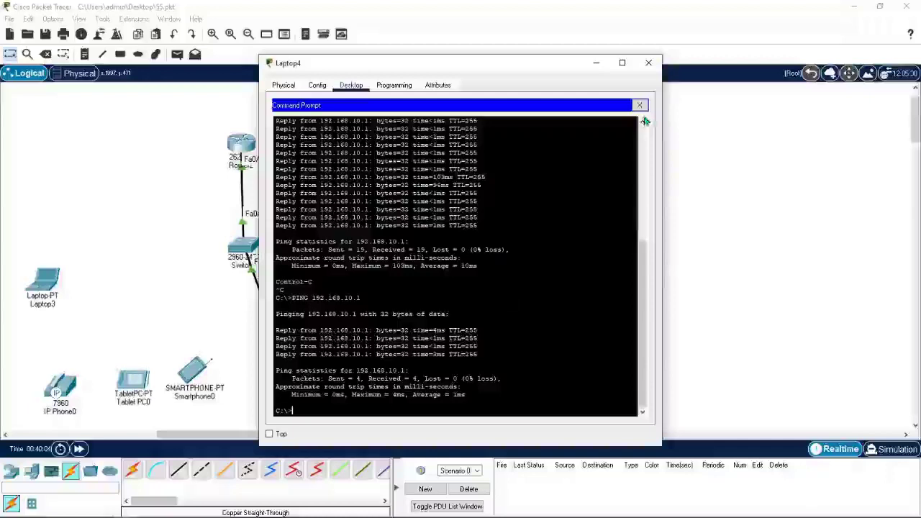
{"action": "left_click", "coordinate": [640, 106]}
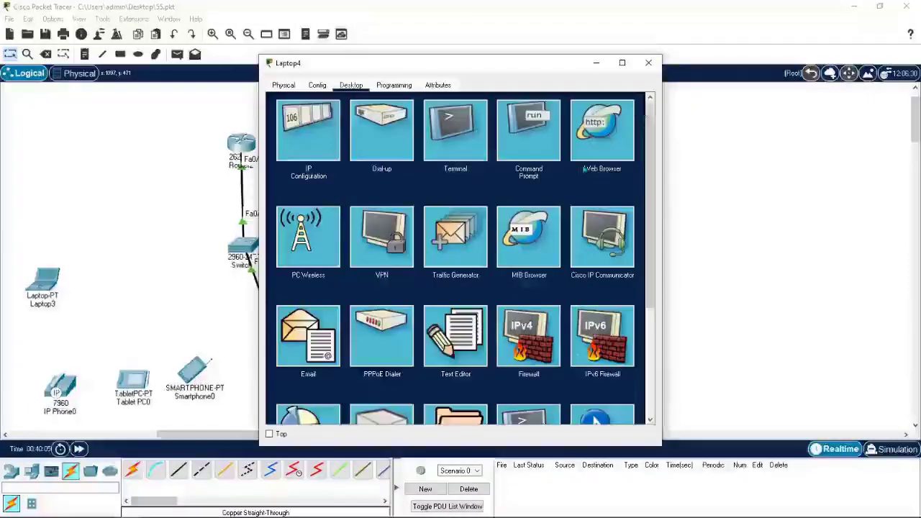
{"action": "left_click", "coordinate": [591, 150]}
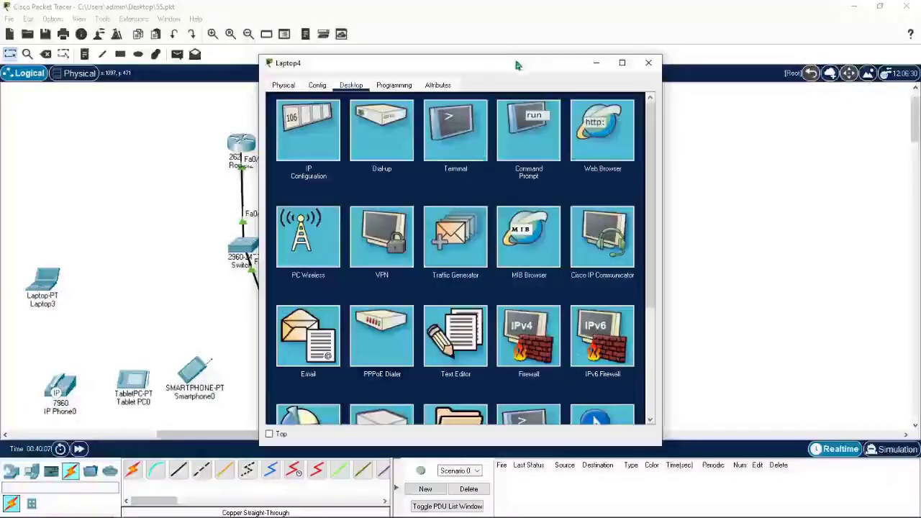
{"action": "left_click_drag", "start_coordinate": [515, 63], "coordinate": [548, 63]}
{"action": "left_click_drag", "start_coordinate": [611, 70], "coordinate": [667, 69]}
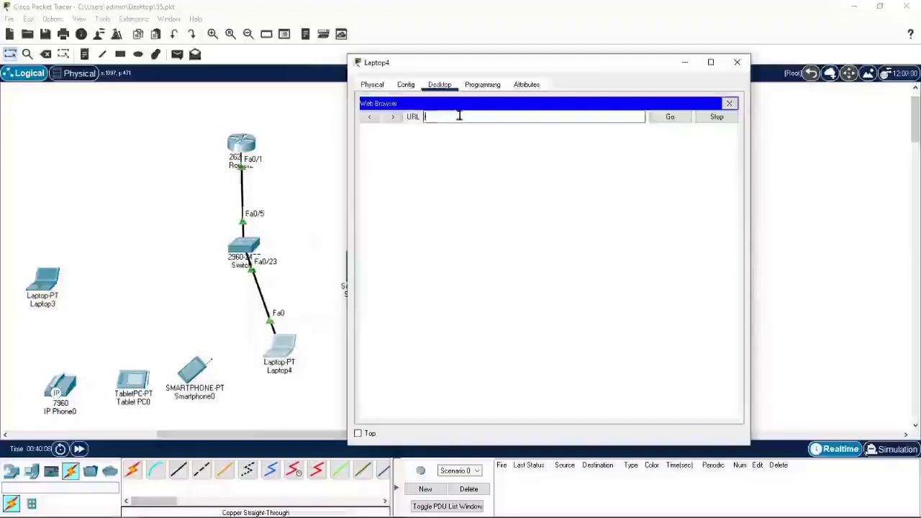
{"action": "left_click", "coordinate": [459, 115]}
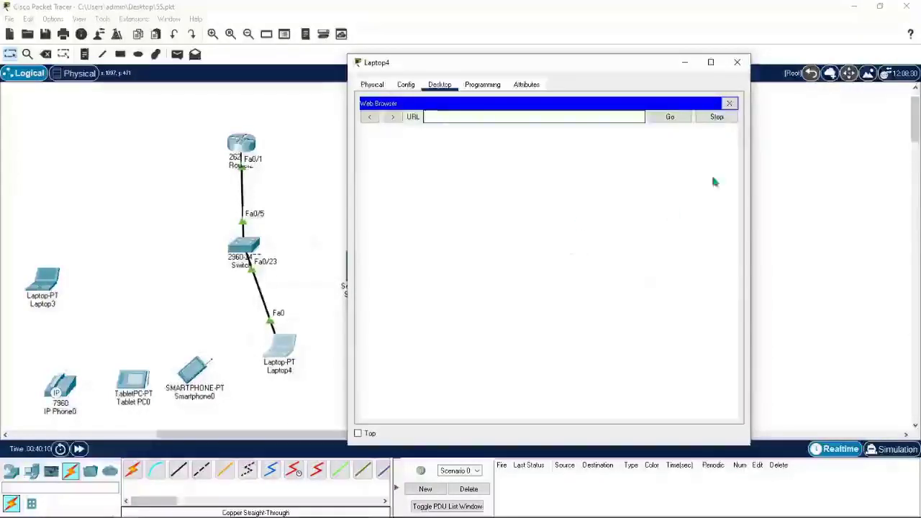
{"action": "left_click", "coordinate": [730, 104]}
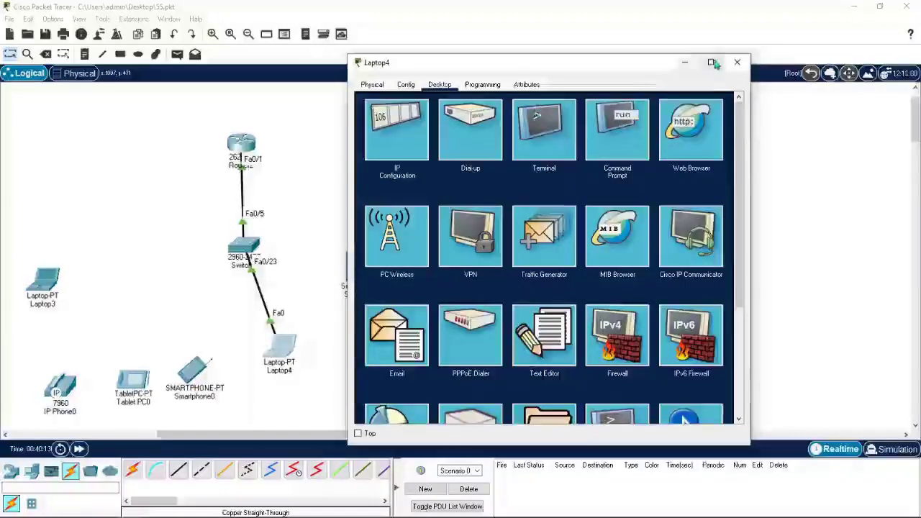
{"action": "left_click", "coordinate": [737, 61]}
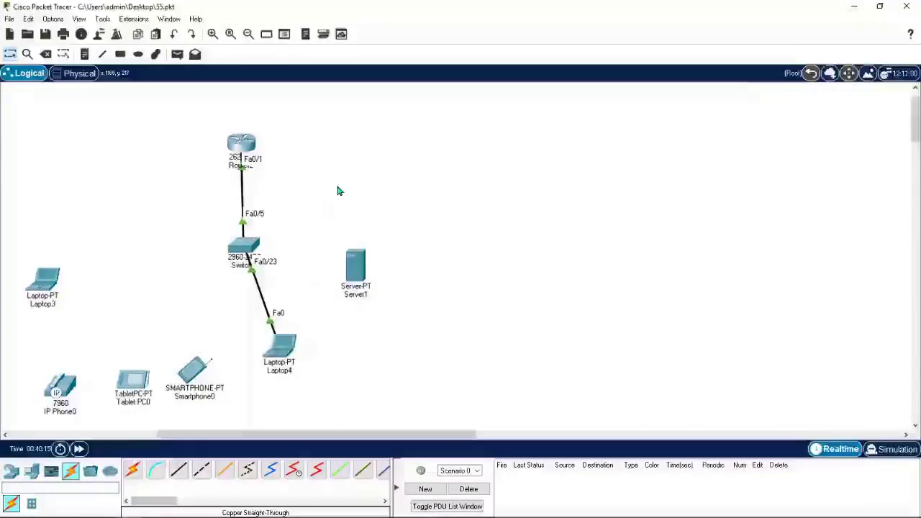
Go through the physical view from Home City and Corporate Office into the Main Wiring Closet, and check Switch1's physical device view before closing it.
{"action": "left_click_drag", "start_coordinate": [313, 440], "coordinate": [230, 439]}
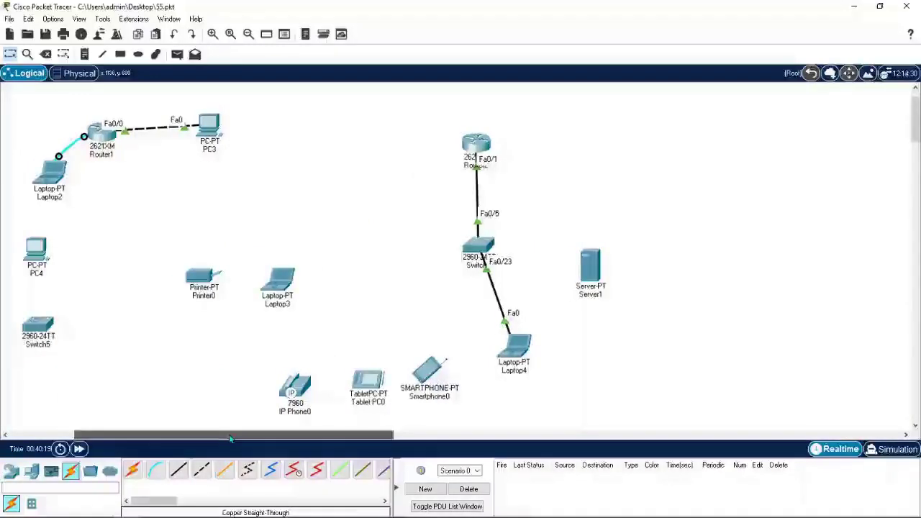
{"action": "left_click_drag", "start_coordinate": [231, 439], "coordinate": [188, 439]}
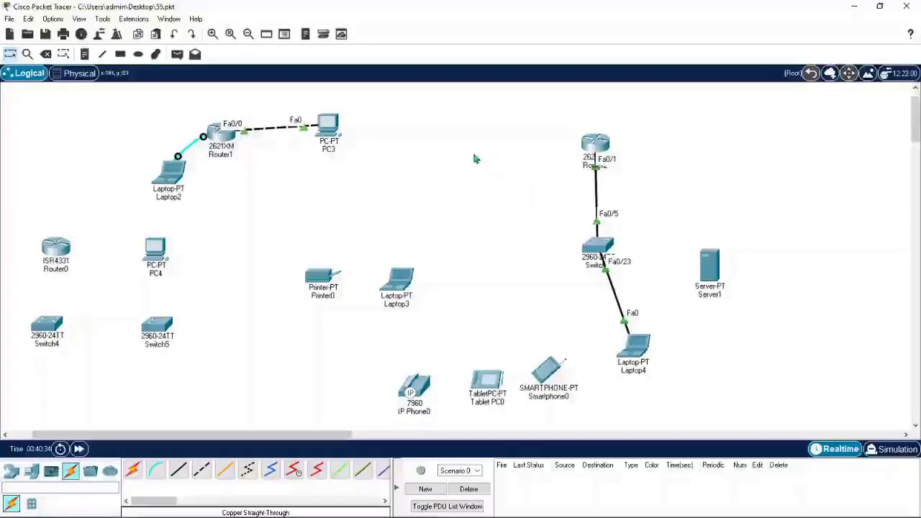
{"action": "left_click", "coordinate": [79, 74]}
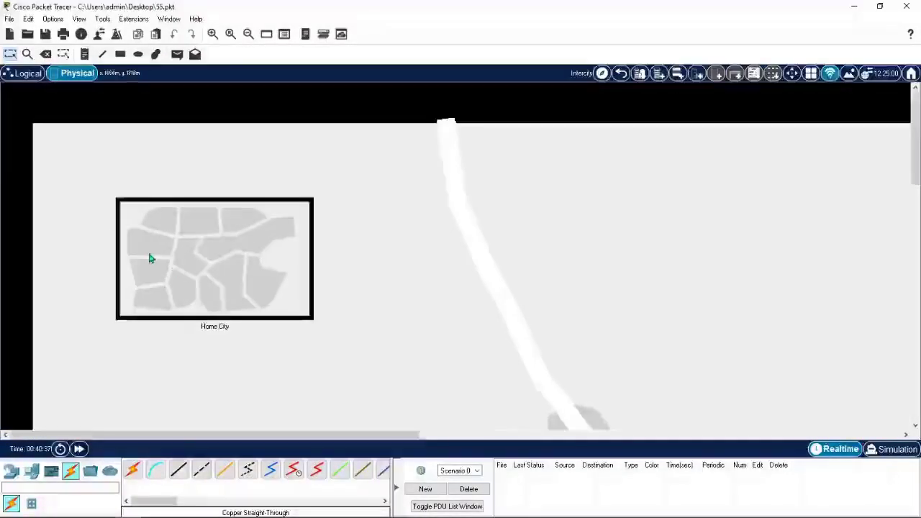
{"action": "left_click", "coordinate": [150, 257]}
{"action": "left_click", "coordinate": [117, 217]}
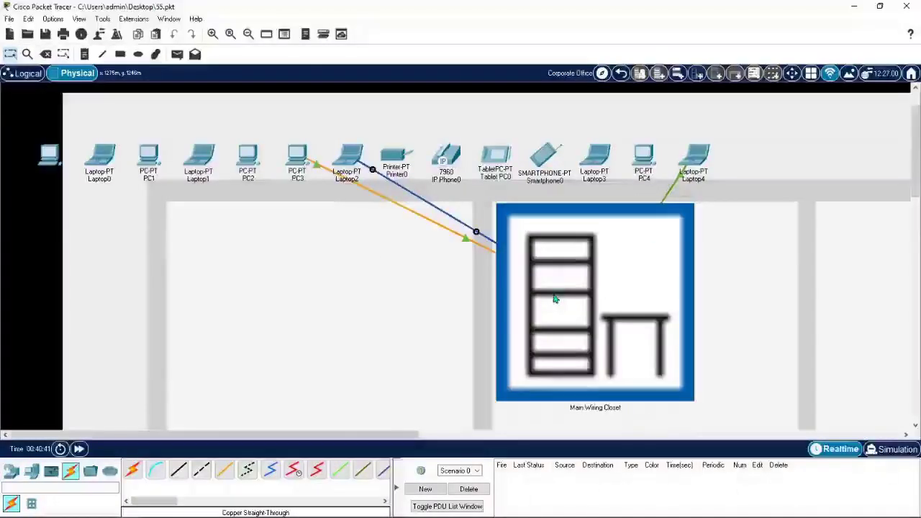
{"action": "left_click", "coordinate": [554, 298]}
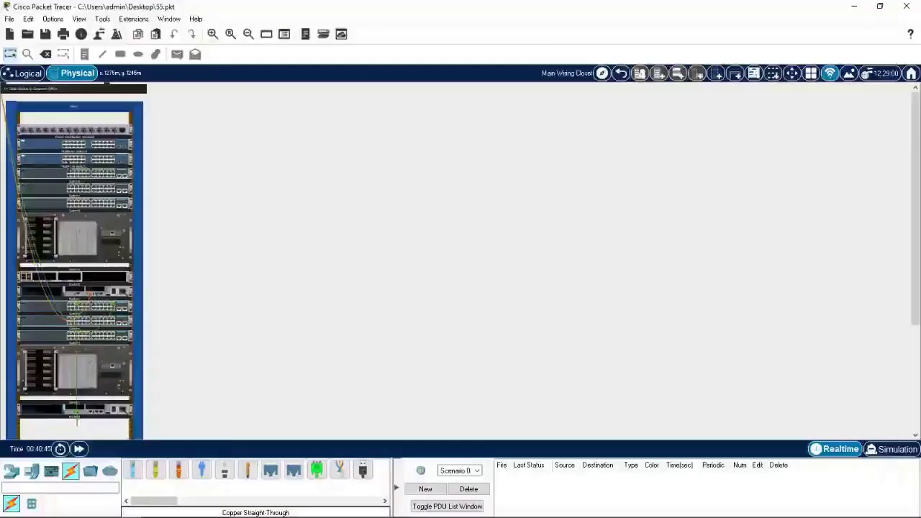
{"action": "left_click", "coordinate": [85, 189]}
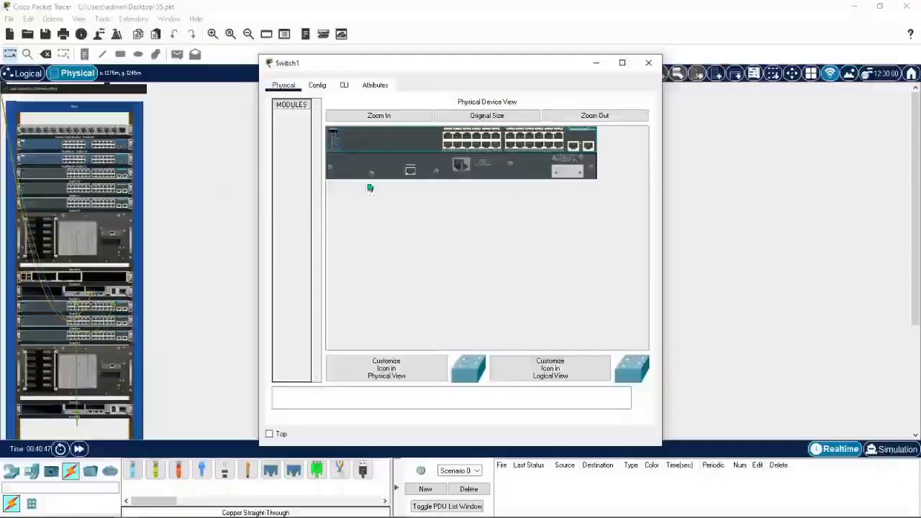
{"action": "left_click", "coordinate": [650, 65]}
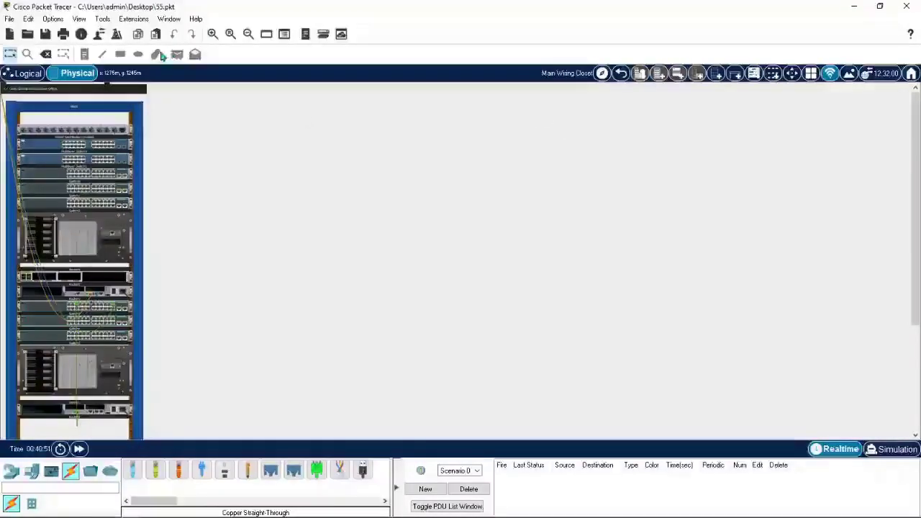
Examine the wiring closet rack enlarged, from the power distribution device and switches down to Server1 and Router2, including the cabling.
{"action": "left_click", "coordinate": [214, 34]}
{"action": "left_click", "coordinate": [214, 34]}
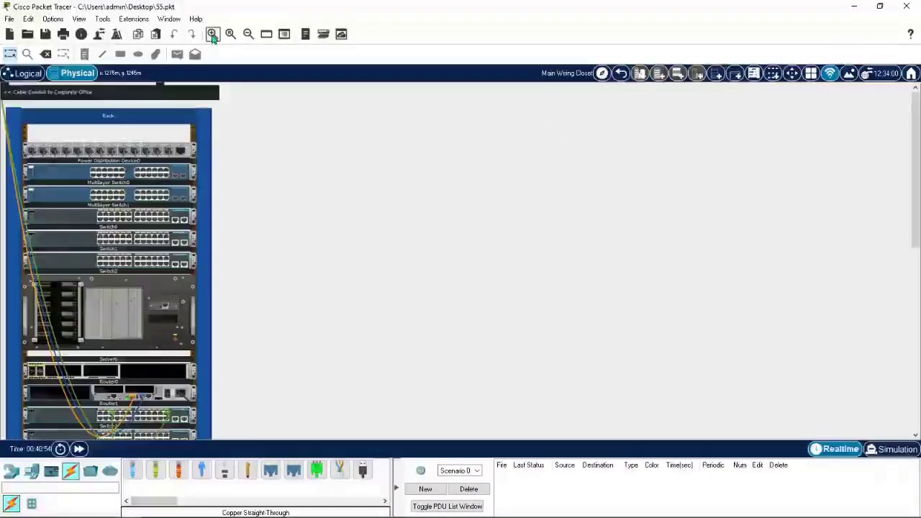
{"action": "left_click", "coordinate": [213, 33]}
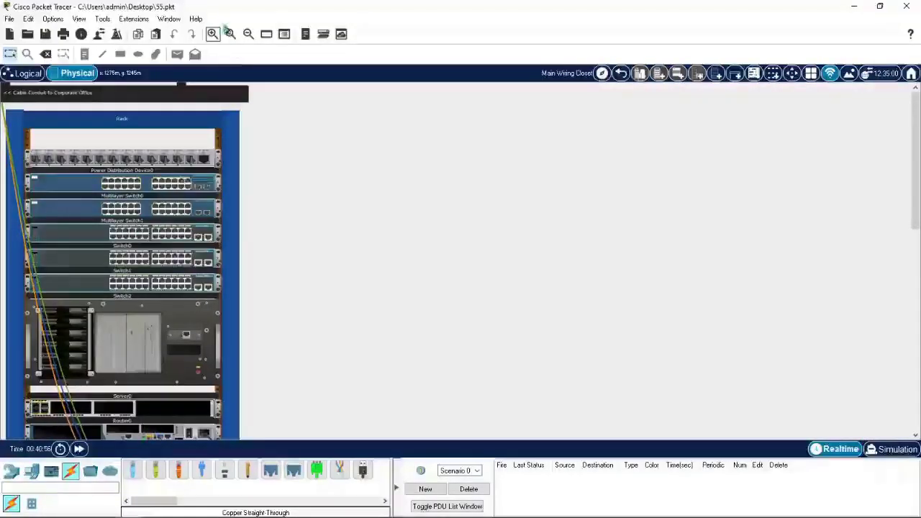
{"action": "left_click", "coordinate": [213, 34]}
{"action": "scroll", "coordinate": [144, 259], "scroll_direction": "down", "scroll_amount": 3}
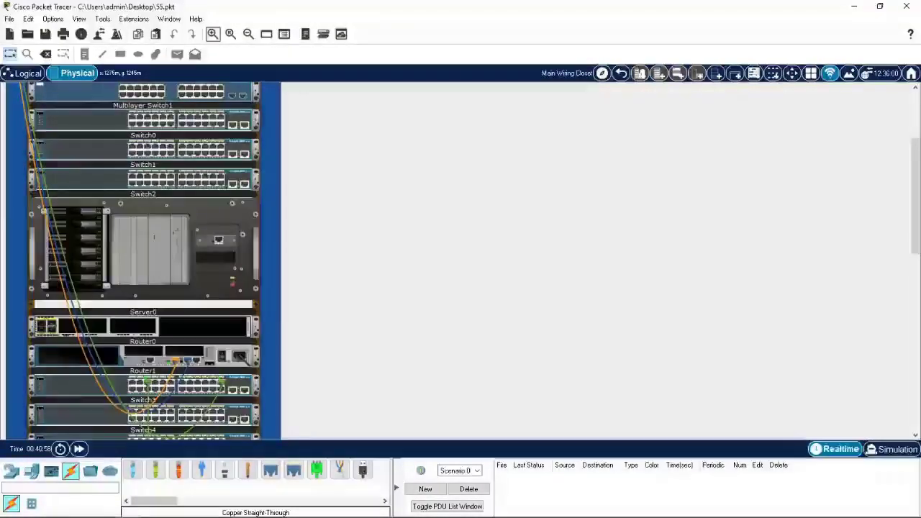
{"action": "scroll", "coordinate": [144, 259], "scroll_direction": "down", "scroll_amount": 3}
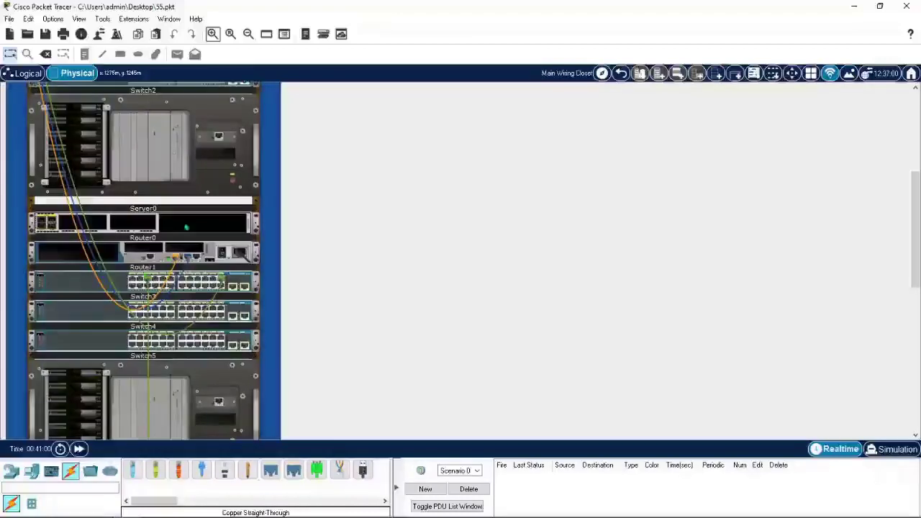
{"action": "scroll", "coordinate": [144, 259], "scroll_direction": "down", "scroll_amount": 4}
{"action": "scroll", "coordinate": [196, 285], "scroll_direction": "up", "scroll_amount": 3}
{"action": "scroll", "coordinate": [190, 290], "scroll_direction": "down", "scroll_amount": 4}
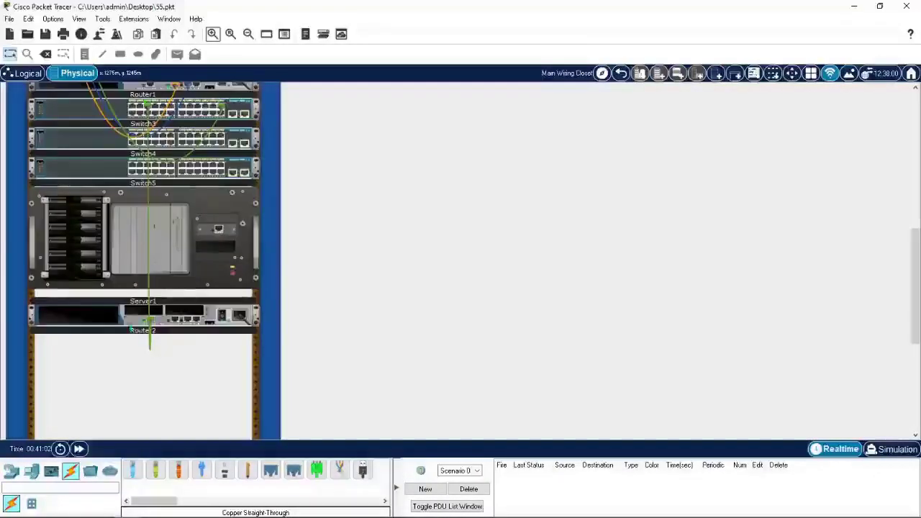
{"action": "left_click", "coordinate": [213, 34]}
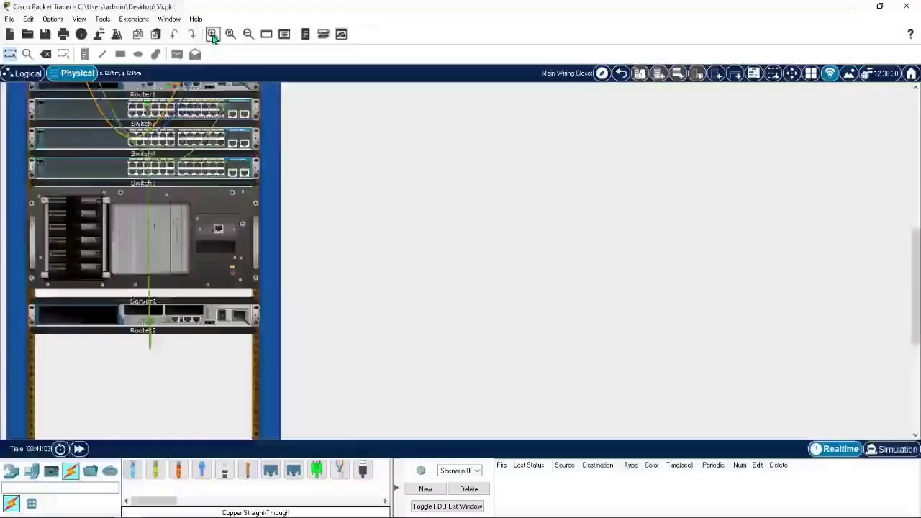
{"action": "scroll", "coordinate": [223, 300], "scroll_direction": "down", "scroll_amount": 6}
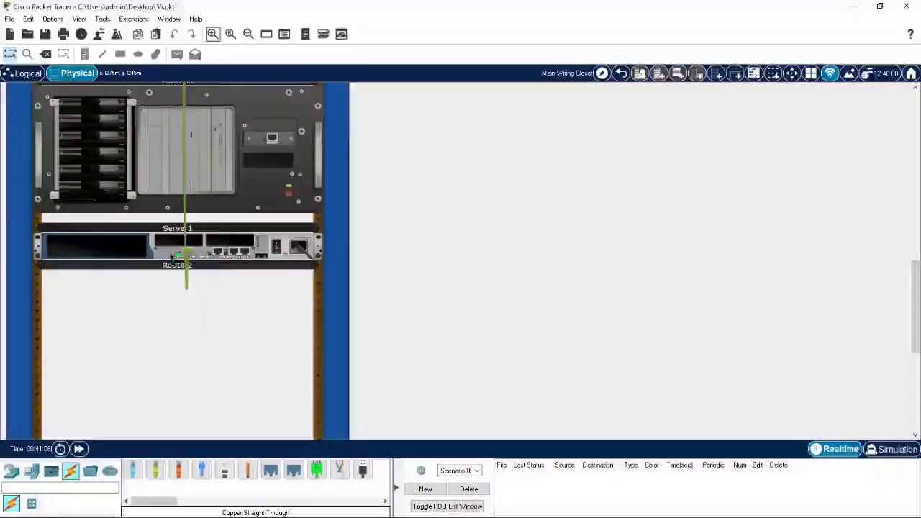
{"action": "scroll", "coordinate": [223, 300], "scroll_direction": "up", "scroll_amount": 7}
{"action": "scroll", "coordinate": [239, 272], "scroll_direction": "up", "scroll_amount": 12}
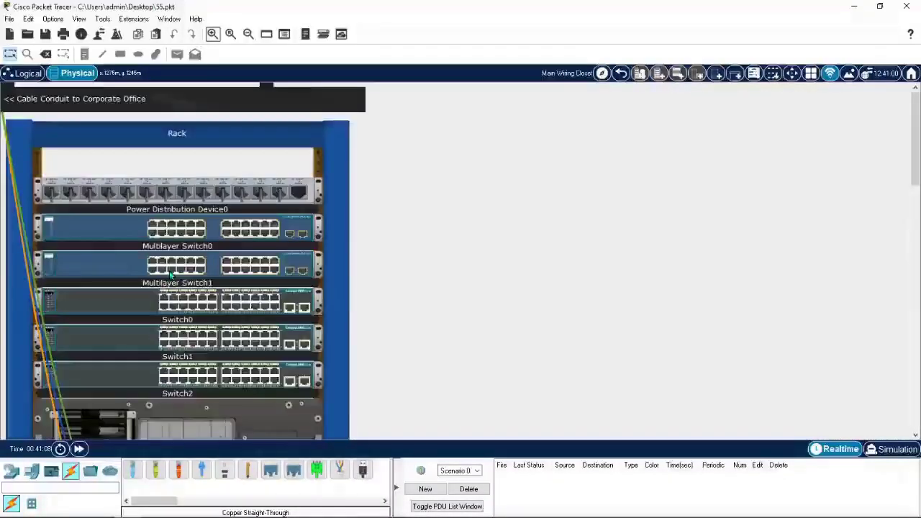
{"action": "scroll", "coordinate": [240, 271], "scroll_direction": "down", "scroll_amount": 3}
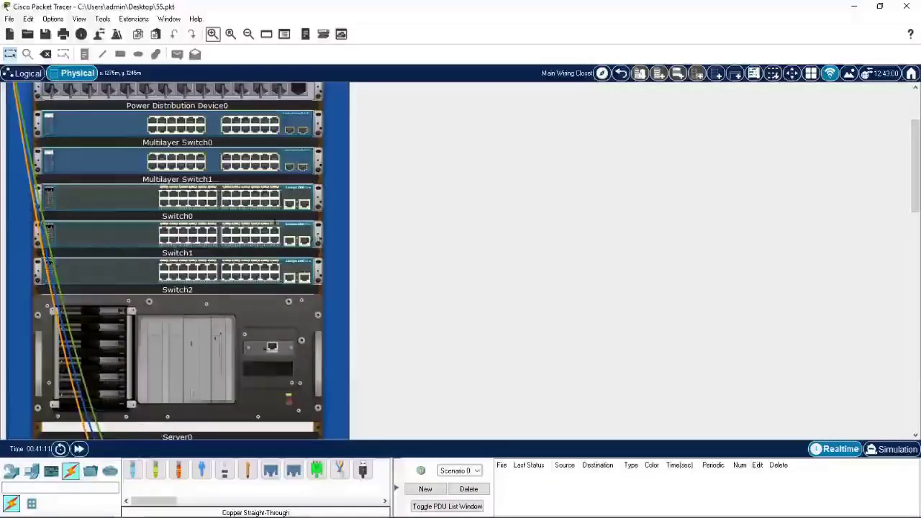
Return to the logical workspace and connect Switch4's Fa0/23 to Switch5's Fa0/23 with a copper cross-over cable.
{"action": "left_click", "coordinate": [25, 73]}
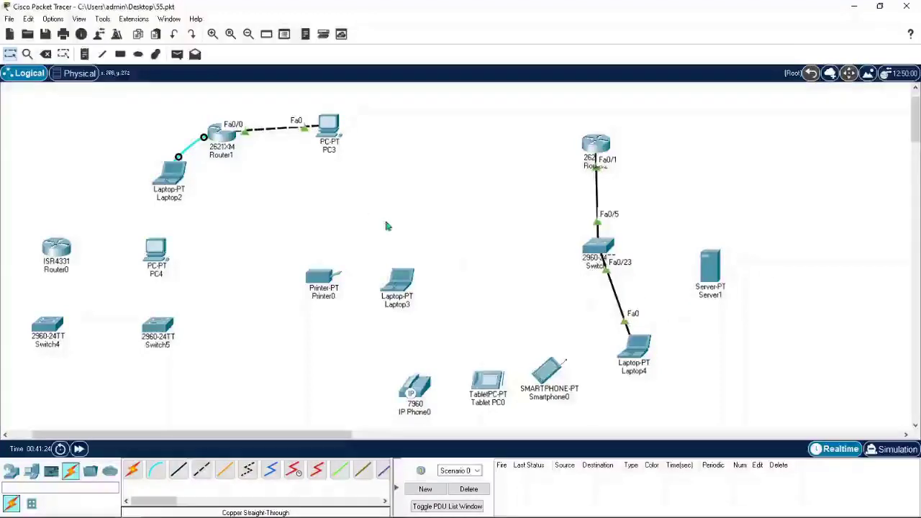
{"action": "left_click", "coordinate": [179, 471]}
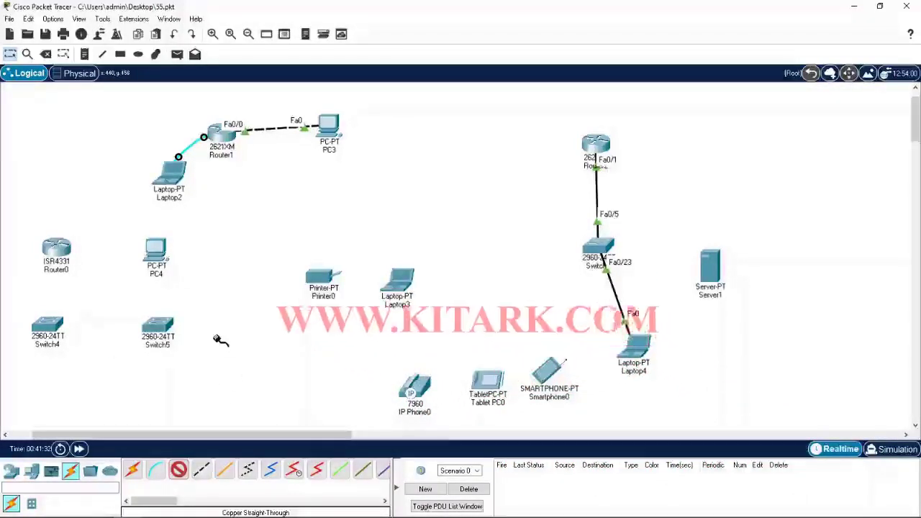
{"action": "left_click", "coordinate": [202, 470]}
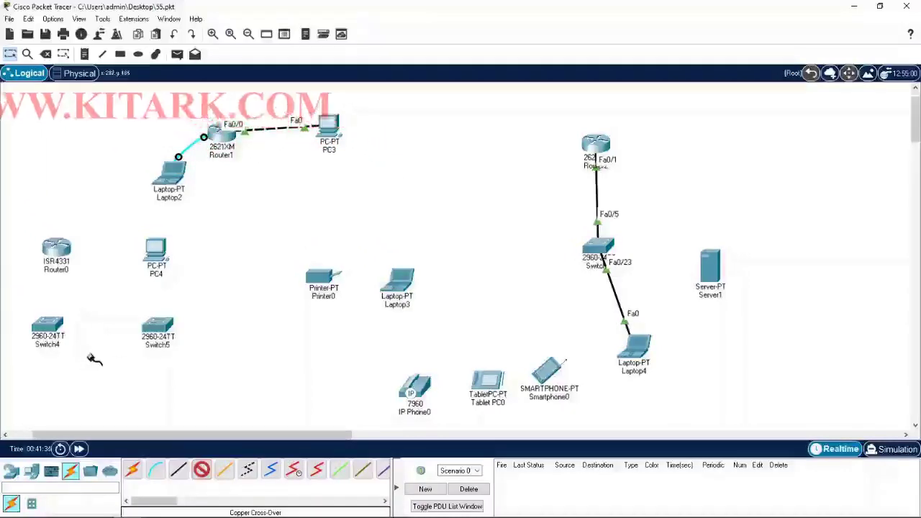
{"action": "left_click", "coordinate": [52, 329]}
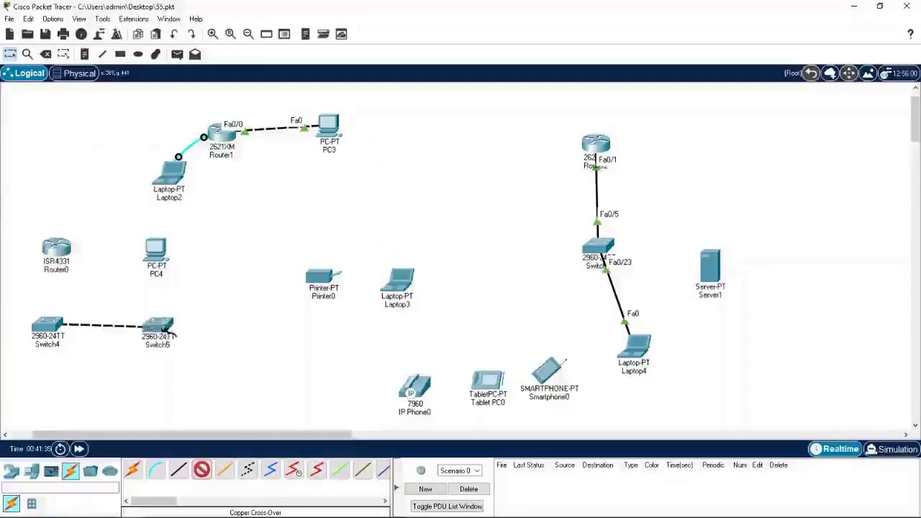
{"action": "left_click", "coordinate": [159, 326]}
{"action": "left_click", "coordinate": [209, 297]}
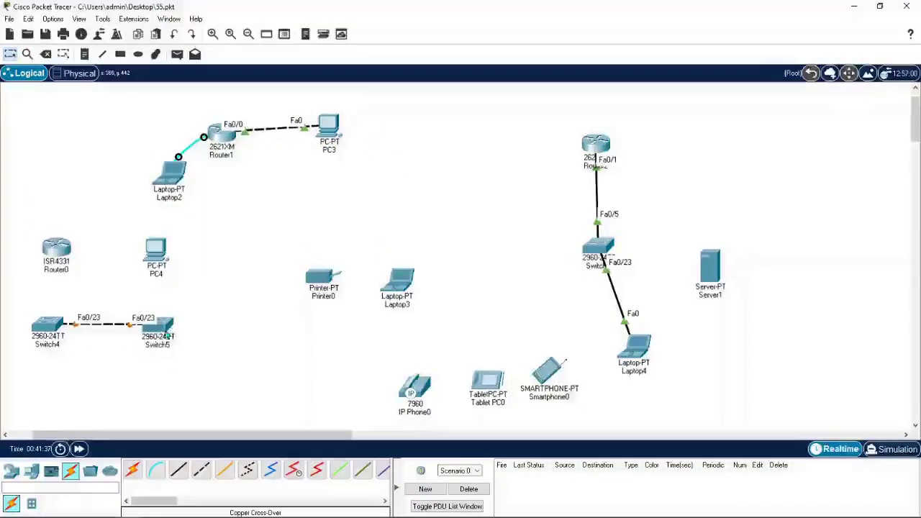
Keep the copper cross-over cable active for repeated connections and link Printer0's FastEthernet0 to Laptop3's FastEthernet0.
{"action": "left_click", "coordinate": [202, 472], "text": "ctrl"}
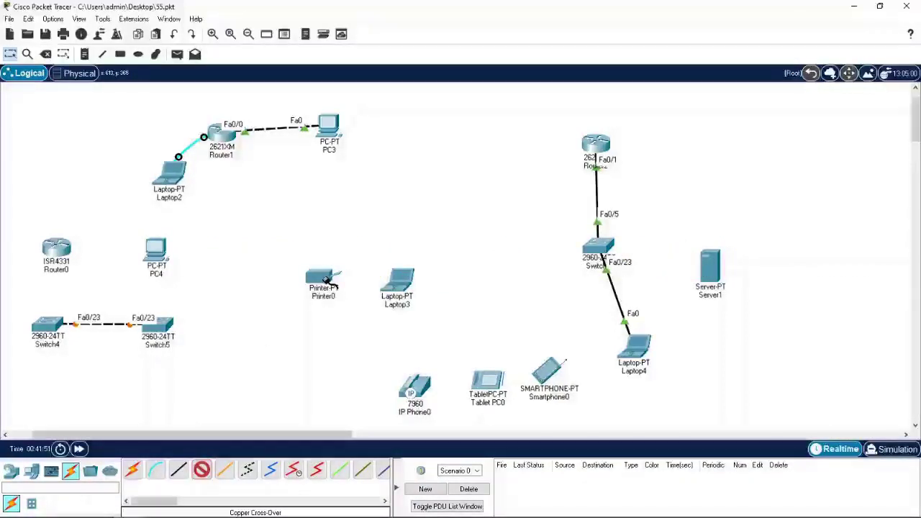
{"action": "mouse_move", "coordinate": [323, 277]}
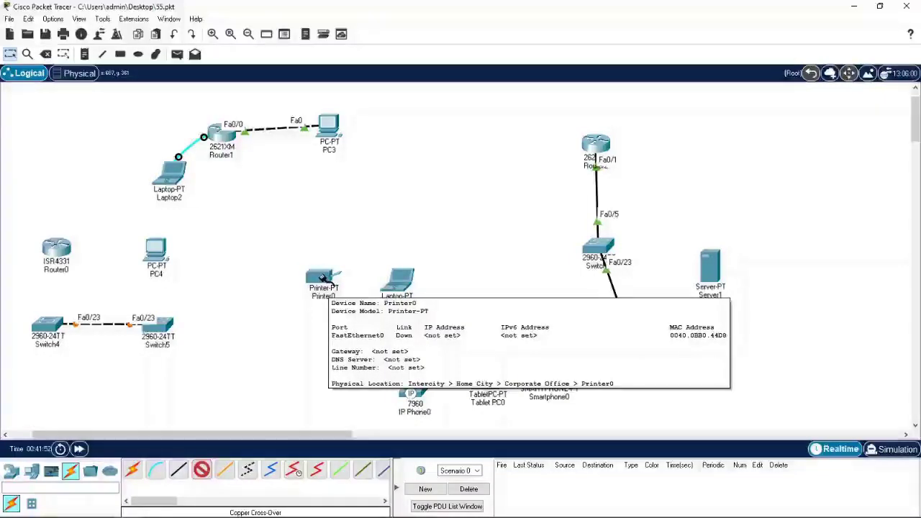
{"action": "left_click", "coordinate": [327, 281]}
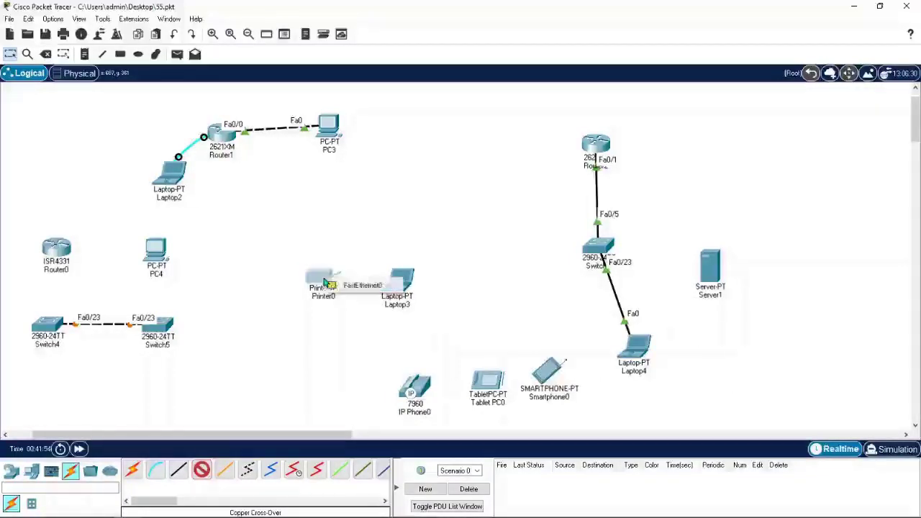
{"action": "left_click", "coordinate": [363, 286]}
{"action": "left_click", "coordinate": [401, 279]}
{"action": "left_click", "coordinate": [458, 327]}
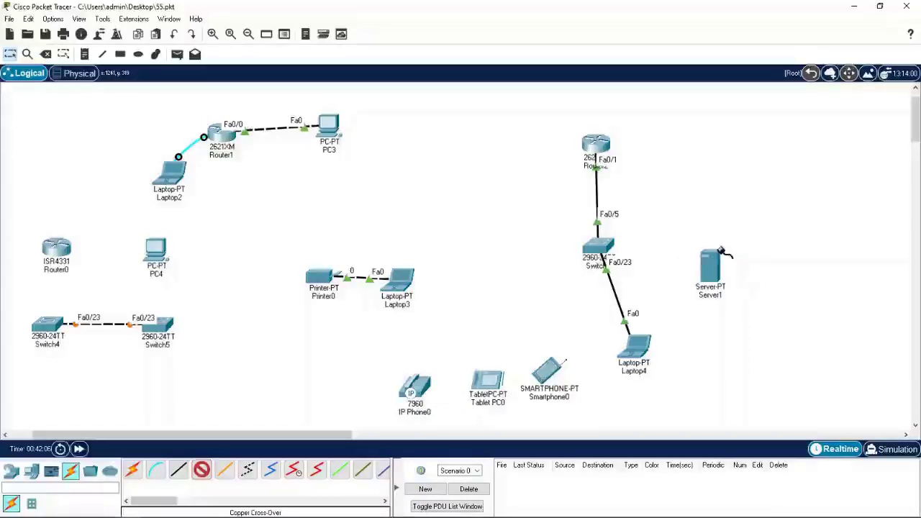
Connect Router0's GigabitEthernet0/0/0 to PC4's FastEthernet0 with a copper cross-over cable.
{"action": "left_click", "coordinate": [68, 254]}
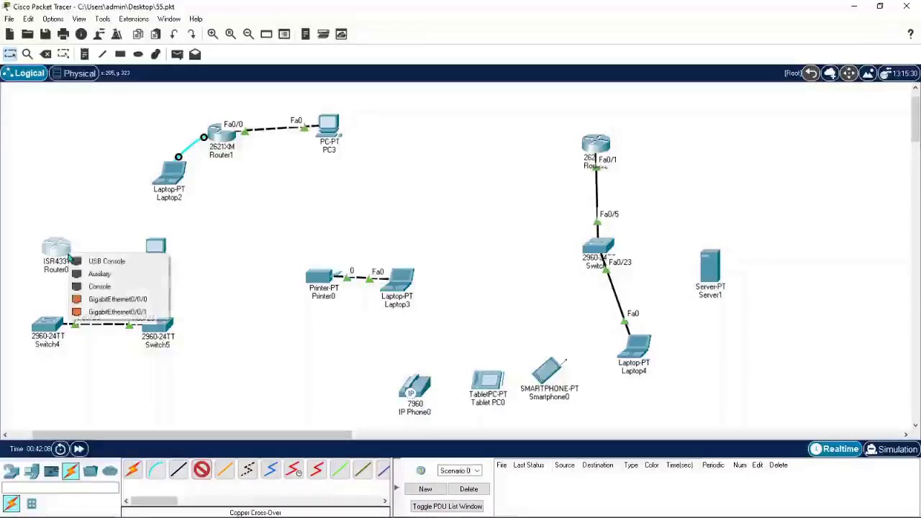
{"action": "left_click", "coordinate": [104, 312]}
{"action": "left_click", "coordinate": [156, 250]}
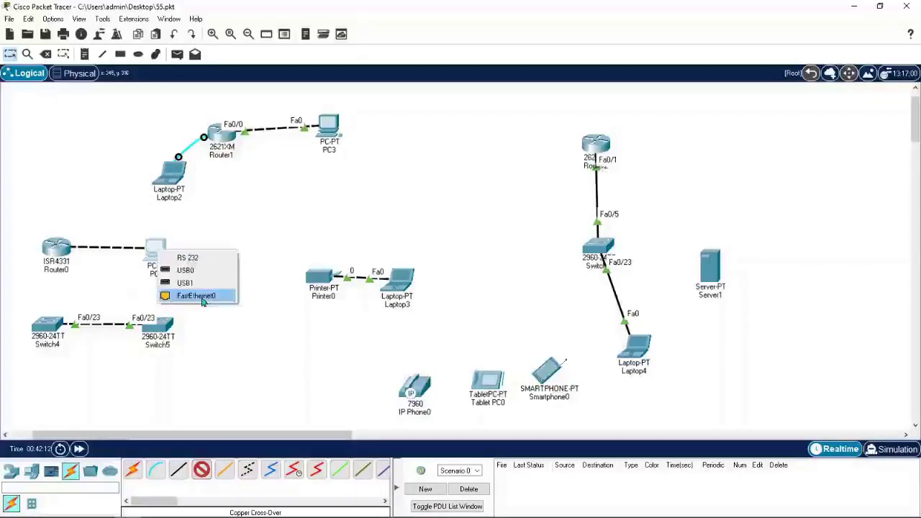
{"action": "left_click", "coordinate": [201, 295]}
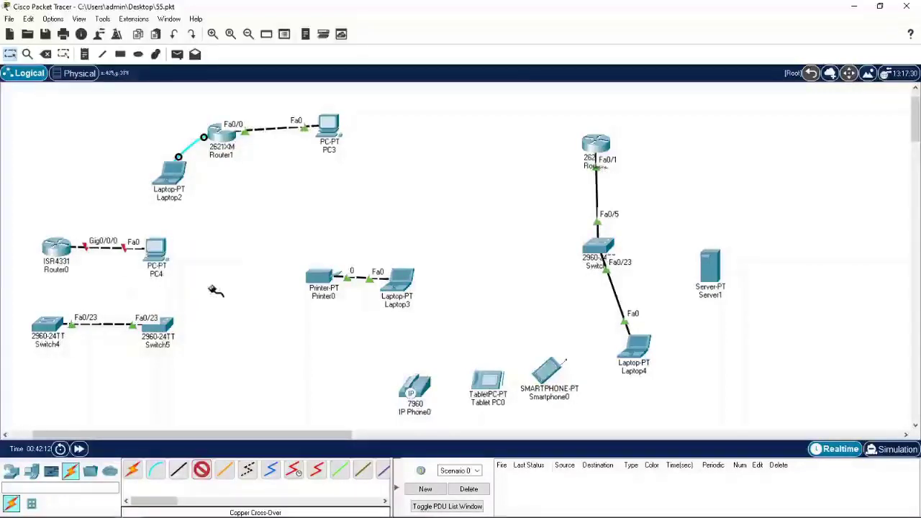
Delete the cable between Router0 and PC4 and the cable between Switch4 and Switch5.
{"action": "left_click", "coordinate": [10, 56]}
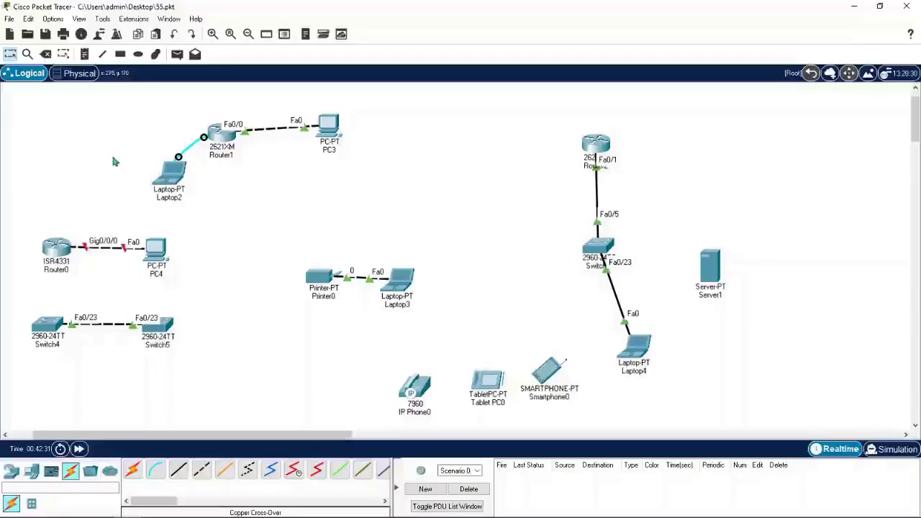
{"action": "left_click", "coordinate": [46, 55]}
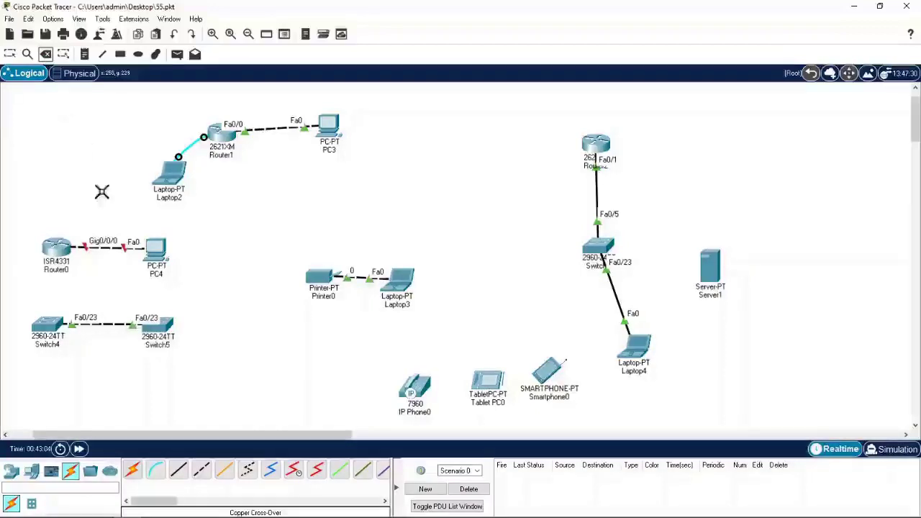
{"action": "left_click", "coordinate": [108, 247]}
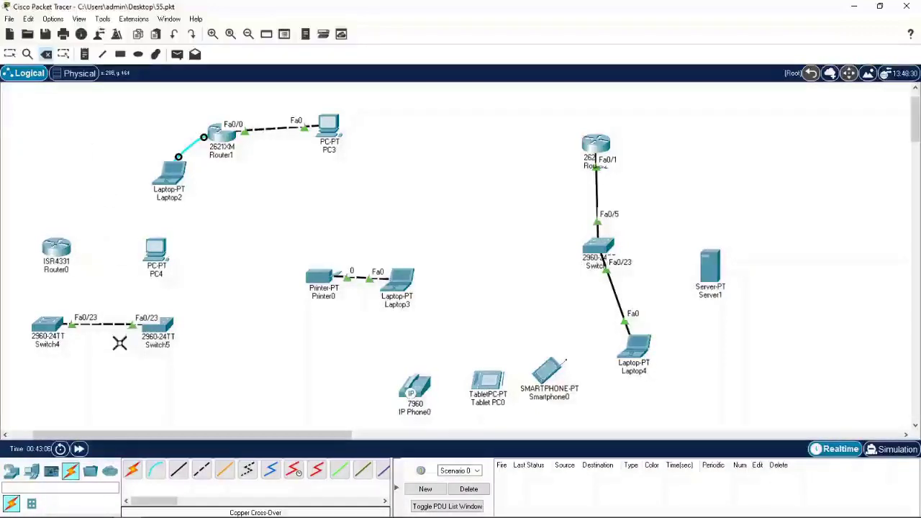
{"action": "left_click", "coordinate": [112, 325]}
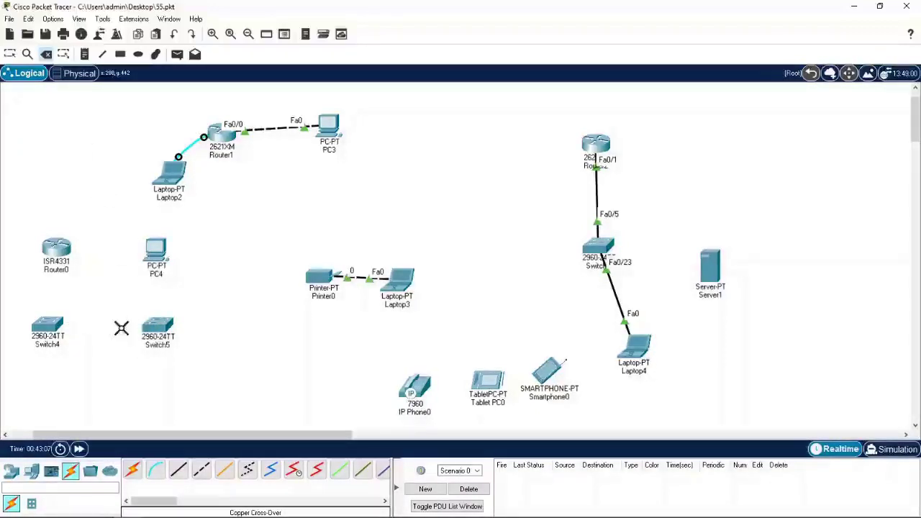
Delete PC4 from the logical workspace, confirm its removal, and leave delete mode.
{"action": "left_click", "coordinate": [156, 252]}
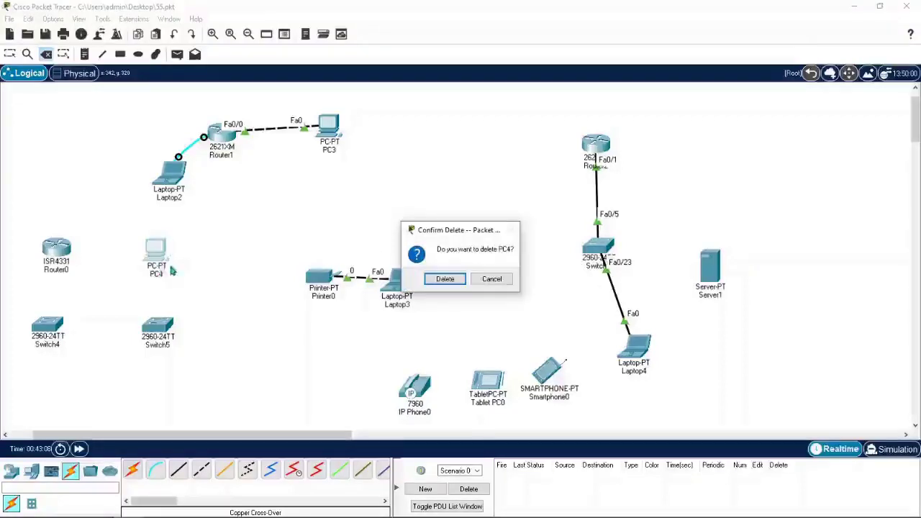
{"action": "left_click", "coordinate": [445, 279]}
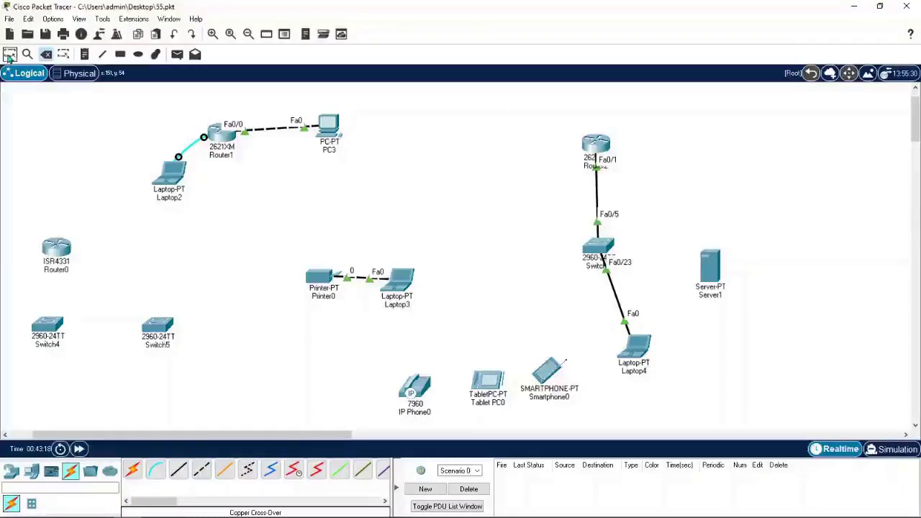
{"action": "left_click", "coordinate": [10, 57]}
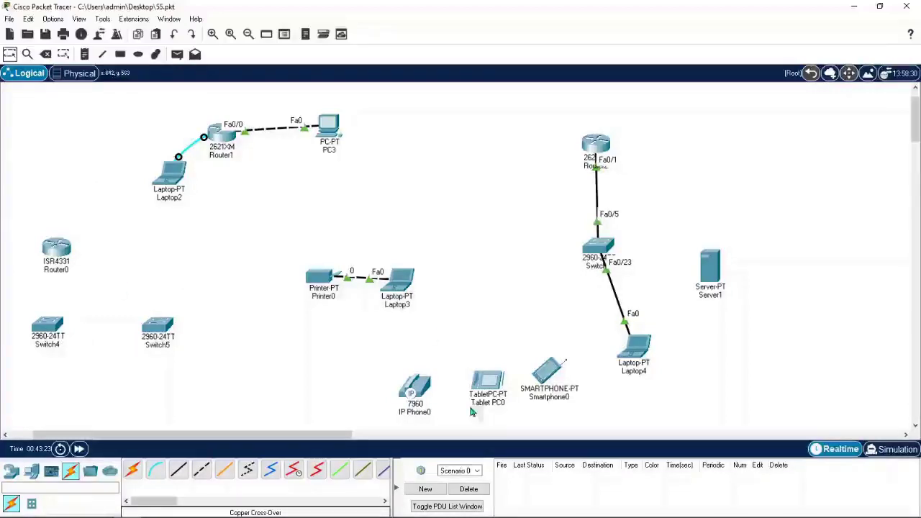
Open and close IP Phone0's device window, then delete the still-selected phone from the workspace.
{"action": "left_click", "coordinate": [419, 392]}
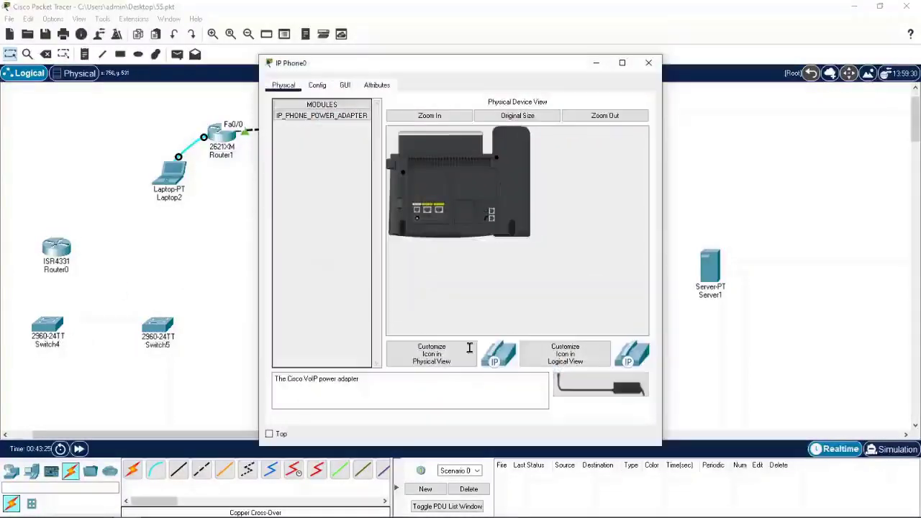
{"action": "left_click", "coordinate": [648, 62]}
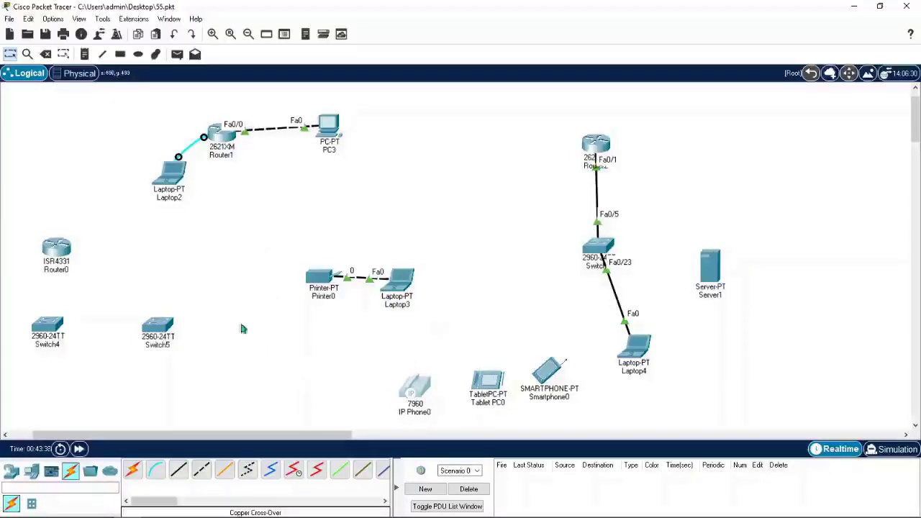
{"action": "left_click", "coordinate": [46, 54]}
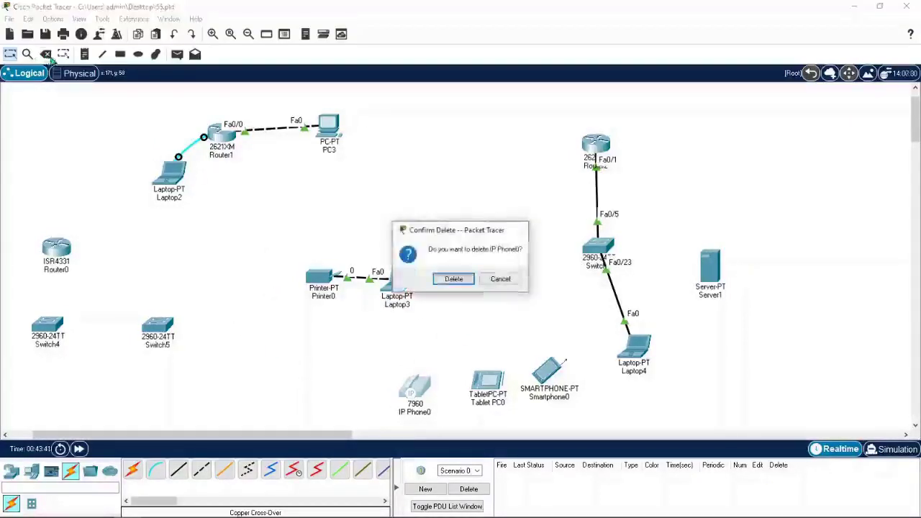
{"action": "left_click", "coordinate": [454, 280]}
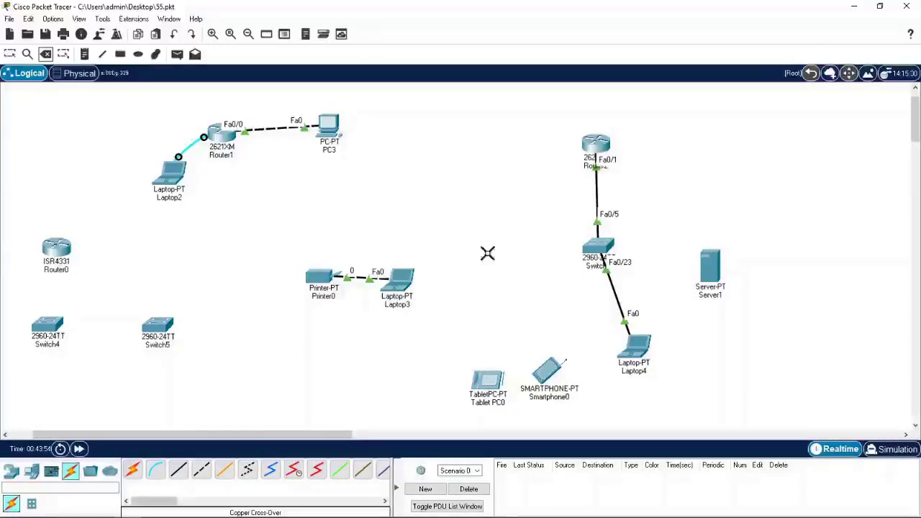
{"action": "left_click", "coordinate": [10, 53]}
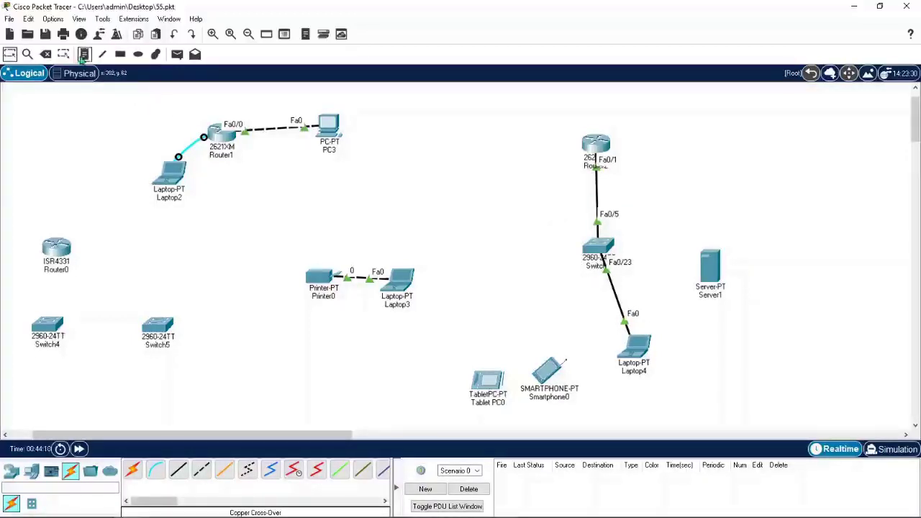
Place a note reading "PC A CONNECTED TO ROUTER" in the empty area beside PC3.
{"action": "left_click", "coordinate": [85, 57]}
{"action": "left_click", "coordinate": [404, 120]}
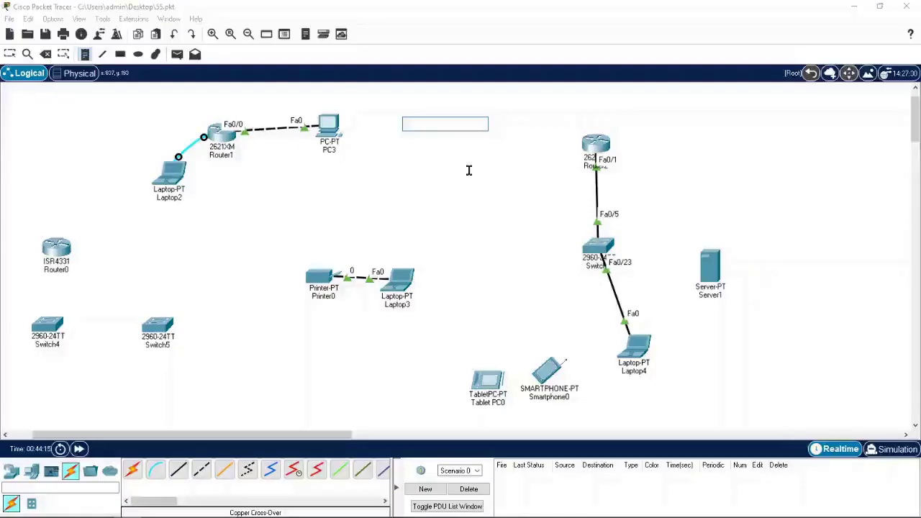
{"action": "type", "text": "PC A"}
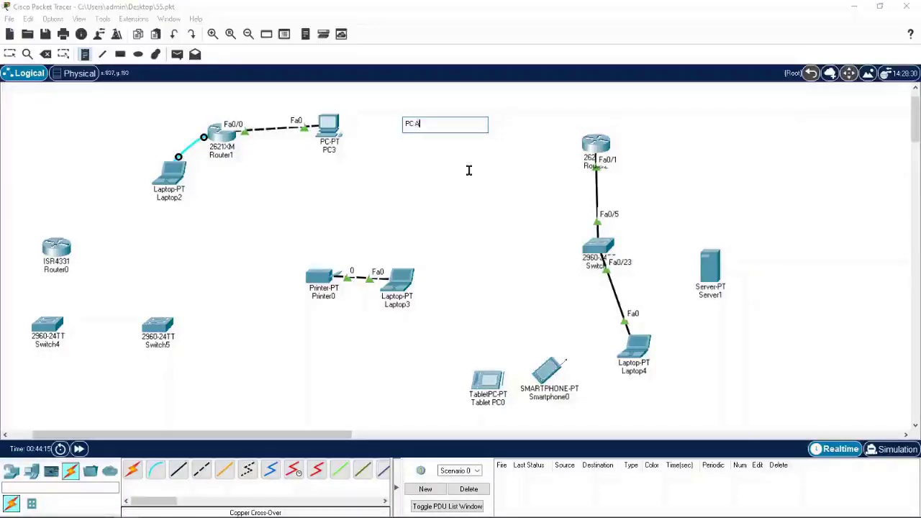
{"action": "type", "text": " CONNEC"}
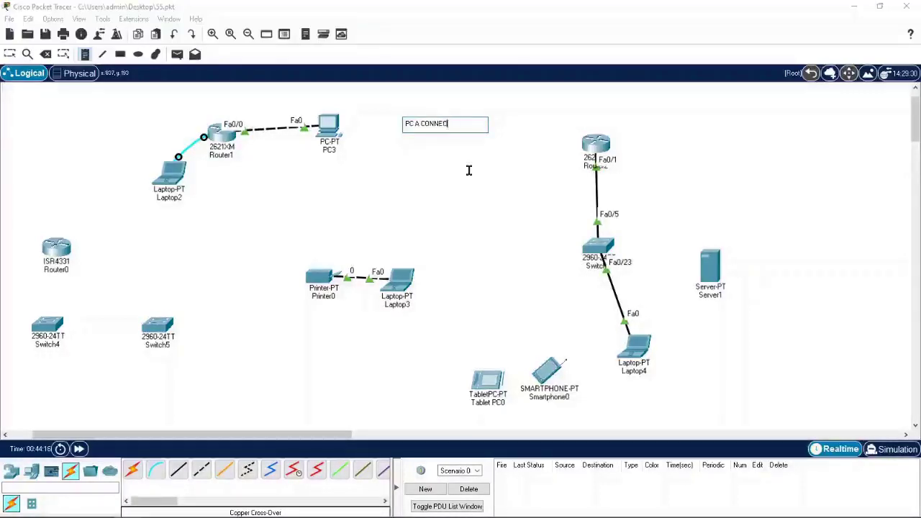
{"action": "type", "text": "TED TO ROUTER"}
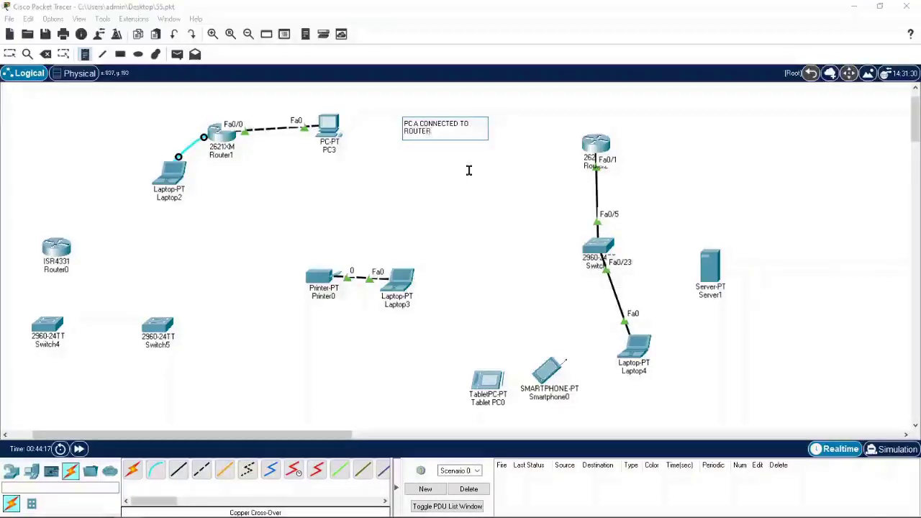
{"action": "left_click", "coordinate": [461, 180]}
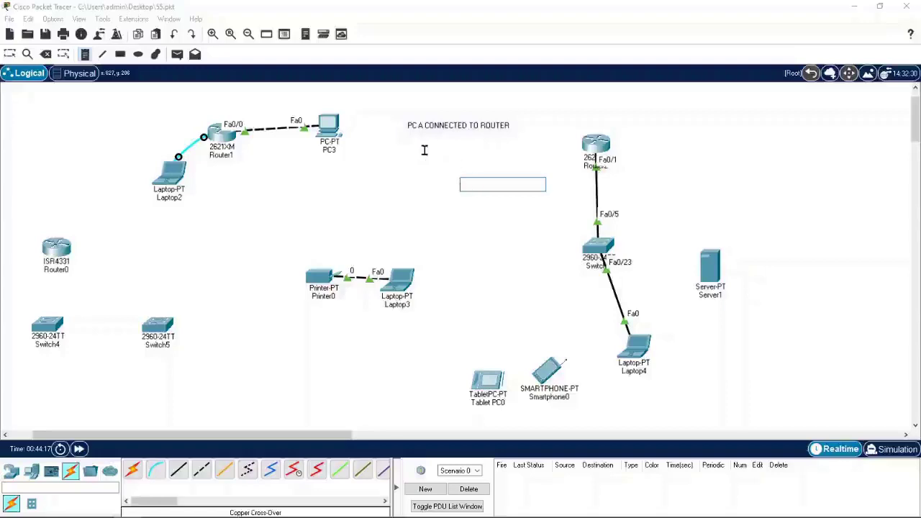
{"action": "key", "text": "Escape"}
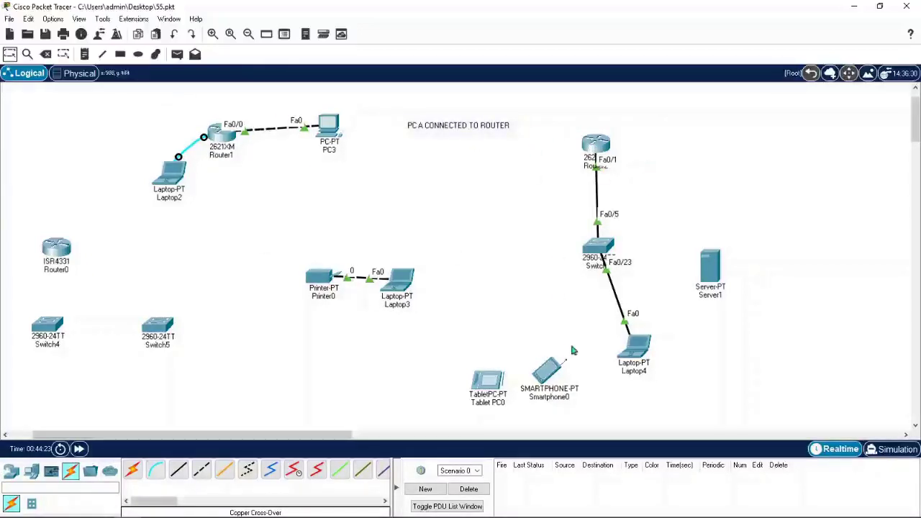
Draw a rectangle filled with light cyan (#aaffff) around Router1, Laptop2 and PC3.
{"action": "left_click", "coordinate": [119, 55]}
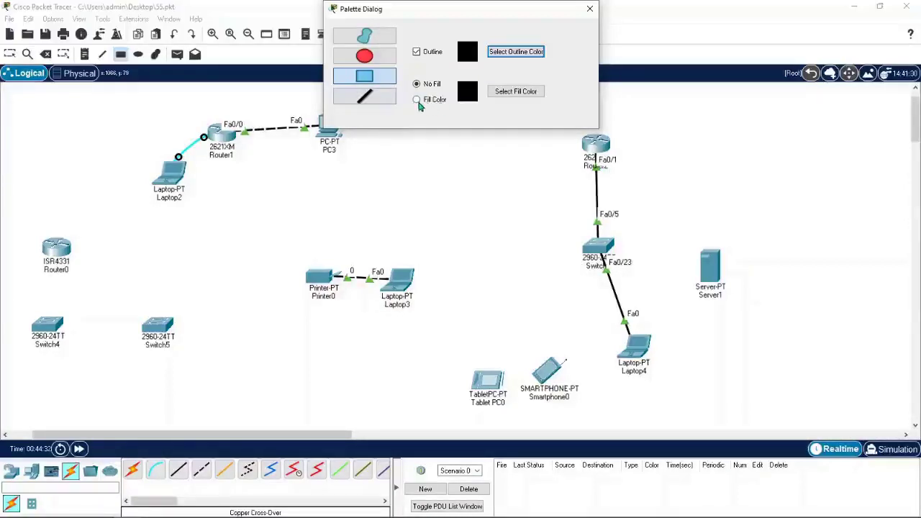
{"action": "left_click", "coordinate": [524, 93]}
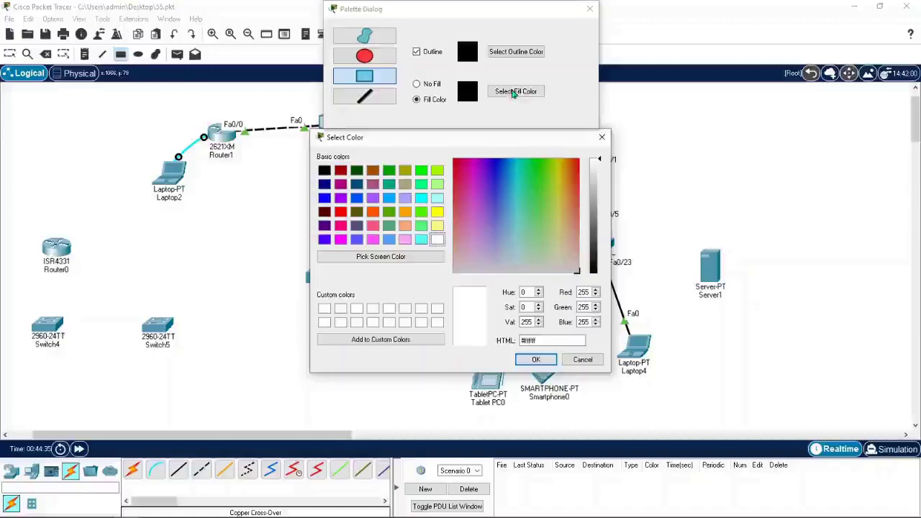
{"action": "left_click", "coordinate": [437, 199]}
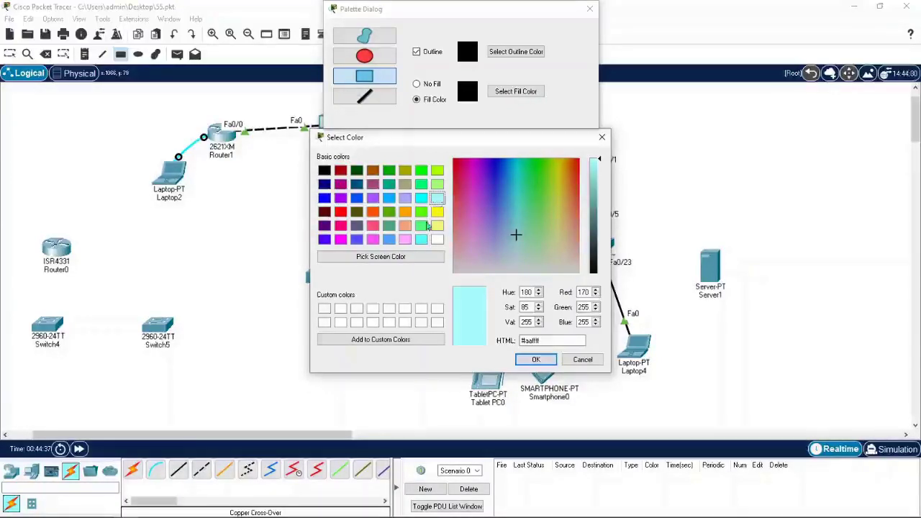
{"action": "left_click", "coordinate": [547, 361]}
{"action": "left_click_drag", "start_coordinate": [515, 13], "coordinate": [826, 64]}
{"action": "left_click_drag", "start_coordinate": [125, 102], "coordinate": [384, 225]}
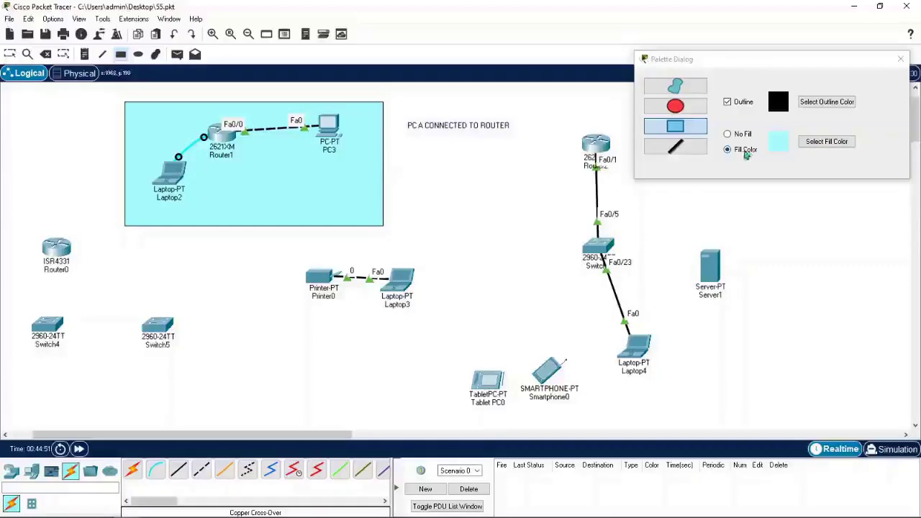
Change the fill to pale yellow and draw rectangles around the Laptop4 and Server1 area and around the "PC A CONNECTED TO ROUTER" note.
{"action": "left_click", "coordinate": [842, 142]}
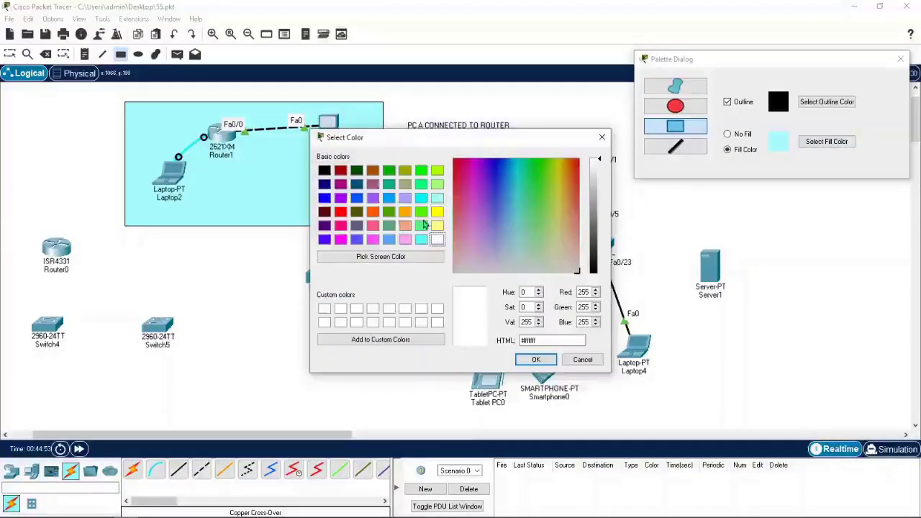
{"action": "left_click", "coordinate": [438, 226]}
{"action": "left_click", "coordinate": [536, 359]}
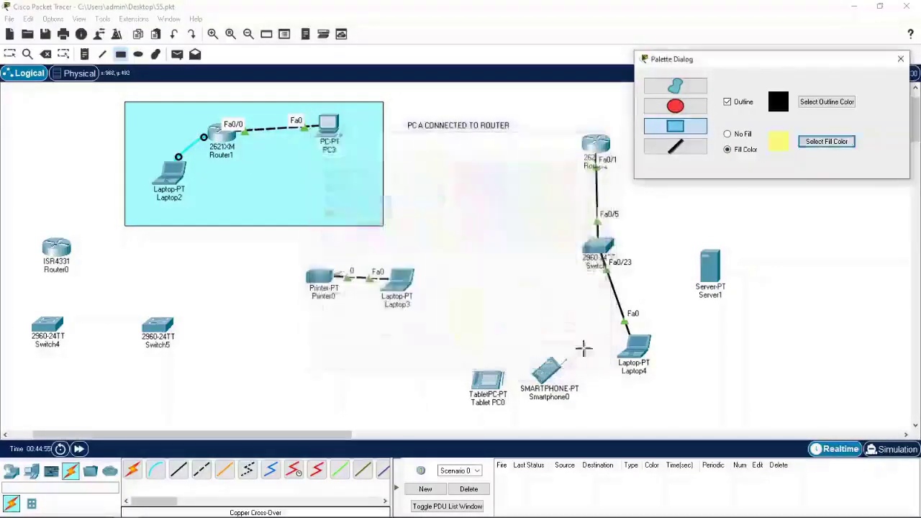
{"action": "mouse_move", "coordinate": [541, 215]}
{"action": "left_mouse_down"}
{"action": "mouse_move", "coordinate": [740, 372]}
{"action": "mouse_move", "coordinate": [778, 385]}
{"action": "left_mouse_up"}
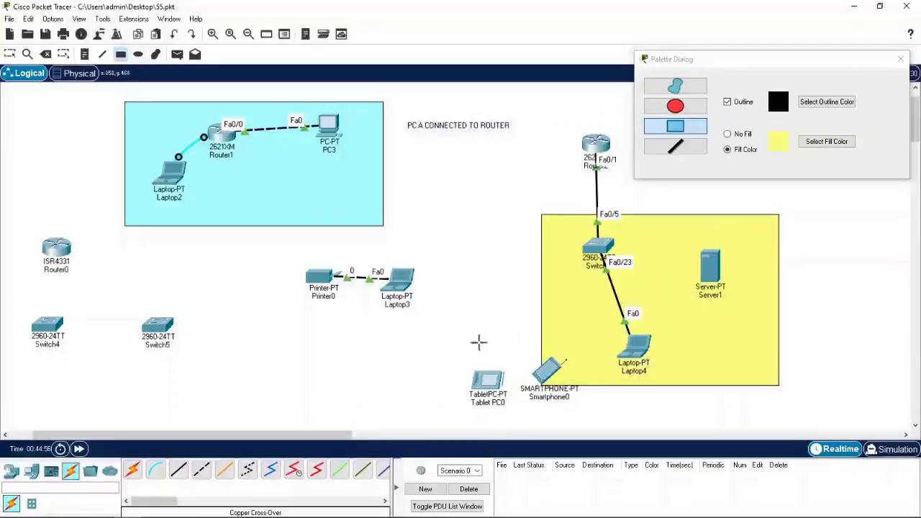
{"action": "left_click_drag", "start_coordinate": [391, 99], "coordinate": [560, 159]}
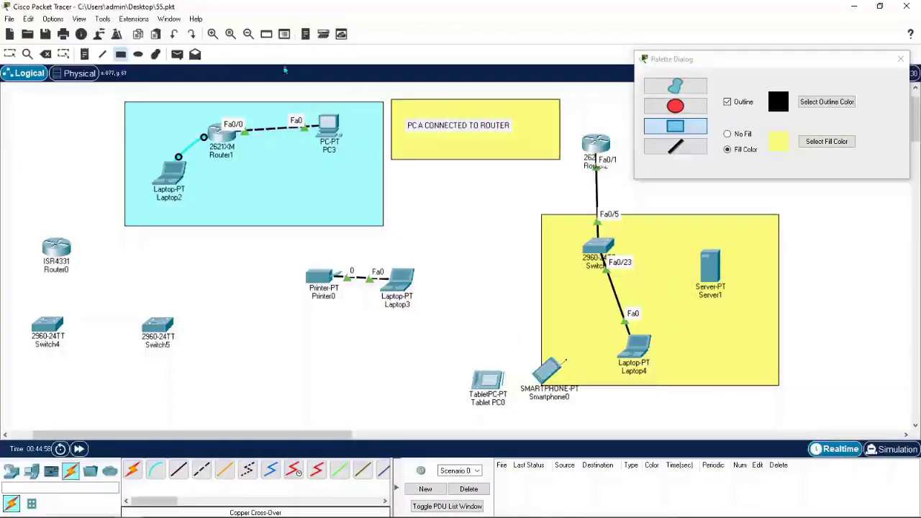
Draw a pale yellow ellipse around Printer0 and Laptop3, close the shape palette, and undo the ellipse.
{"action": "left_click", "coordinate": [140, 60]}
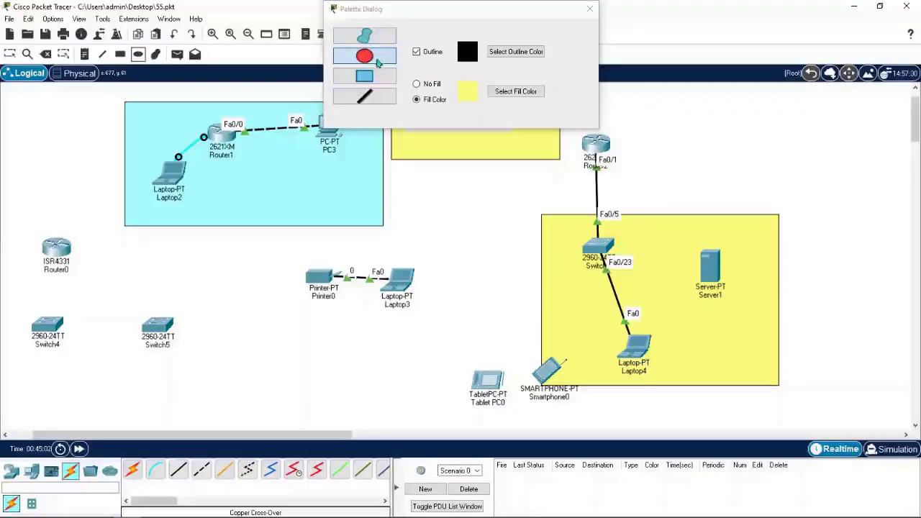
{"action": "left_click", "coordinate": [364, 40]}
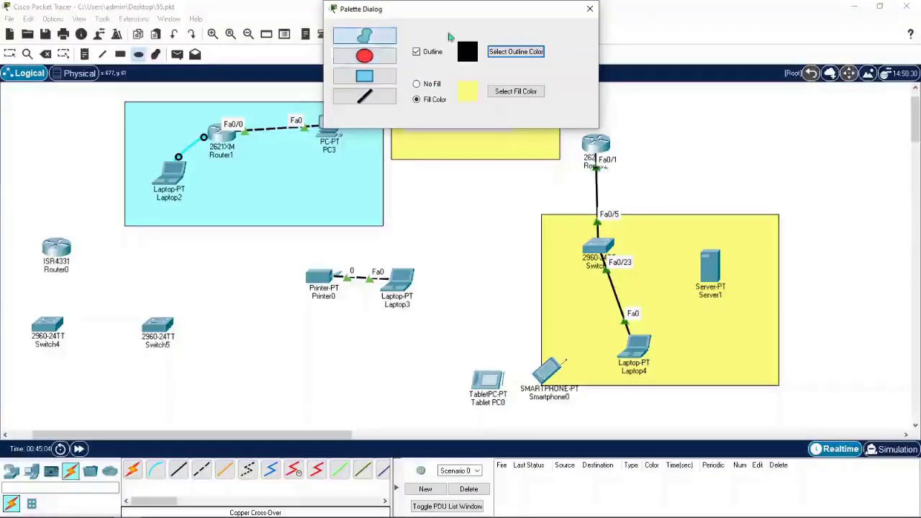
{"action": "left_click", "coordinate": [365, 56]}
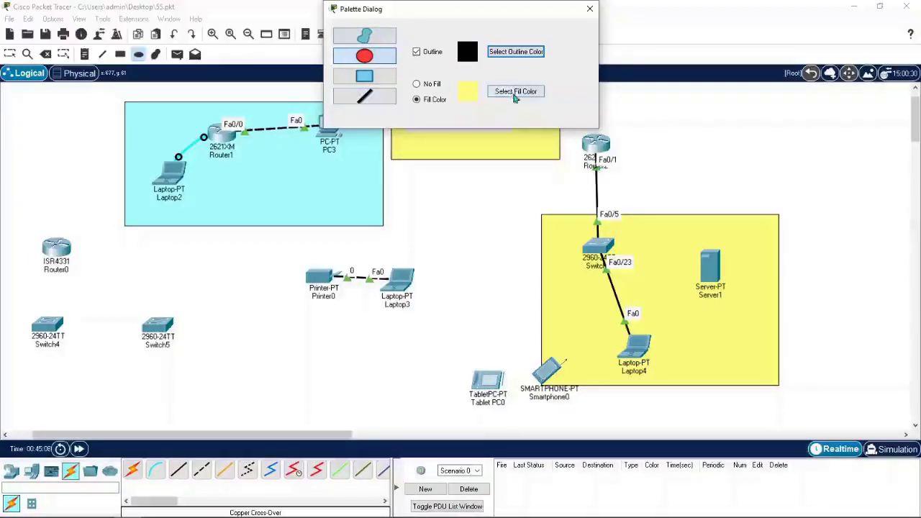
{"action": "left_click_drag", "start_coordinate": [217, 252], "coordinate": [435, 331]}
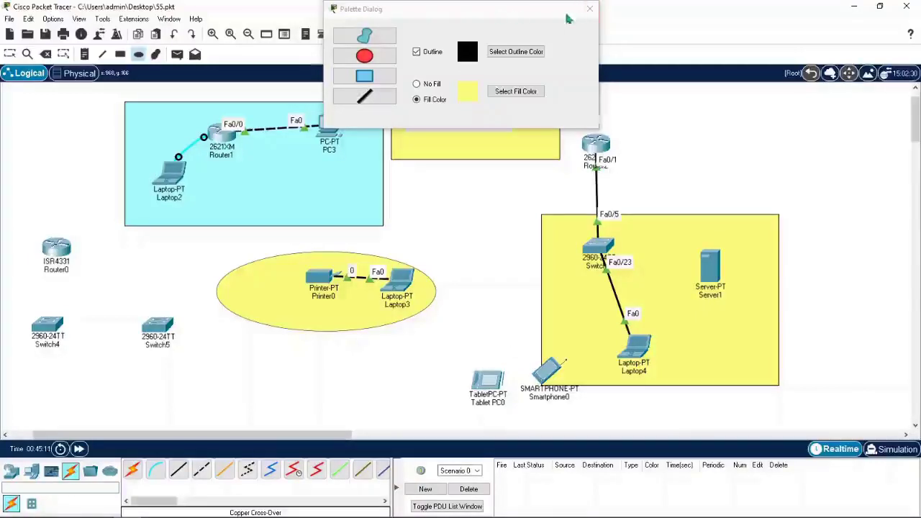
{"action": "left_click", "coordinate": [589, 9]}
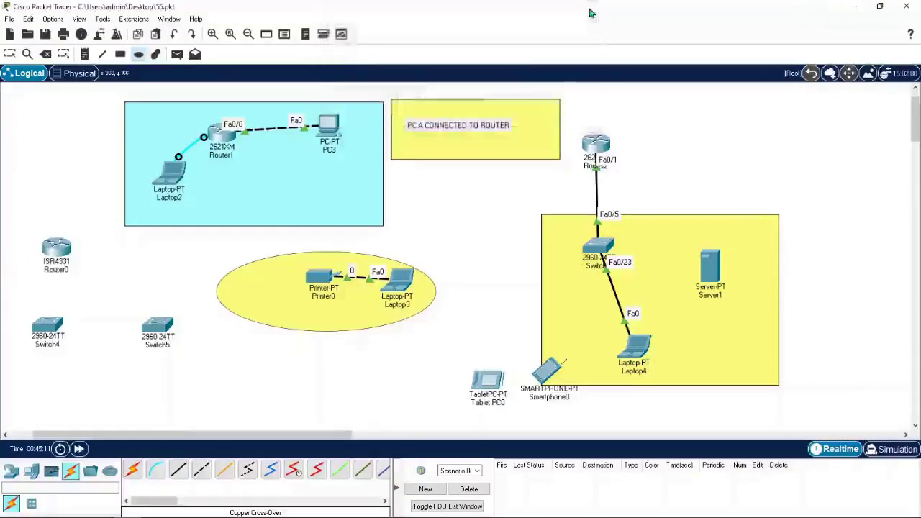
{"action": "left_click", "coordinate": [174, 34]}
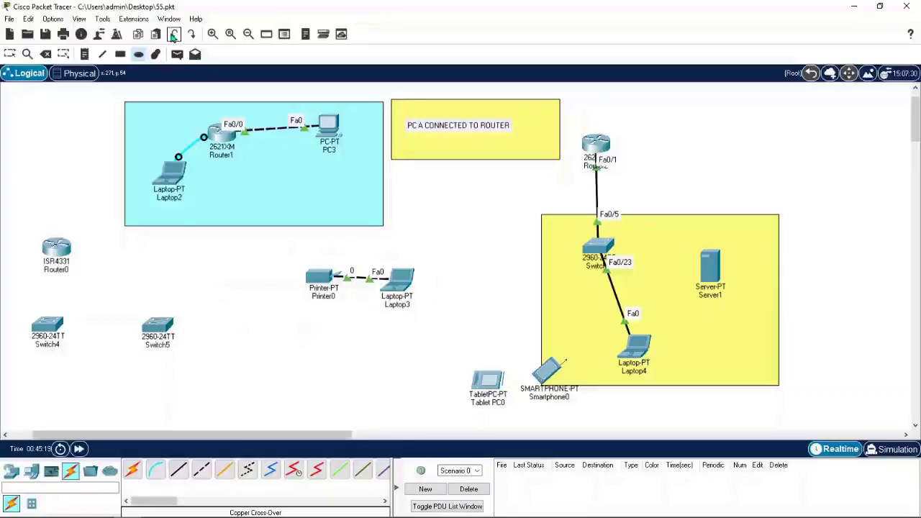
Delete the cyan rectangle around Router1 and the two yellow rectangles around the note and the Laptop4 and Server1 area.
{"action": "left_click", "coordinate": [45, 54]}
{"action": "left_click", "coordinate": [344, 176]}
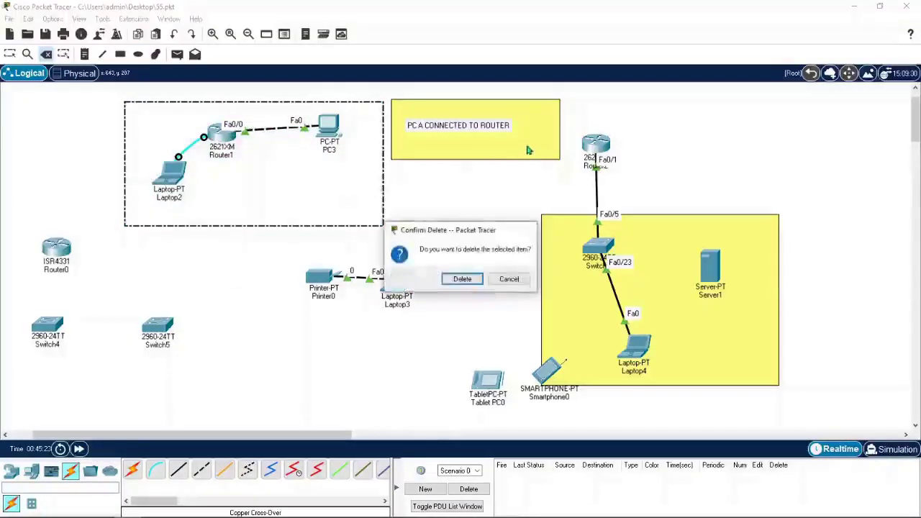
{"action": "left_click", "coordinate": [477, 286]}
{"action": "left_click", "coordinate": [530, 148]}
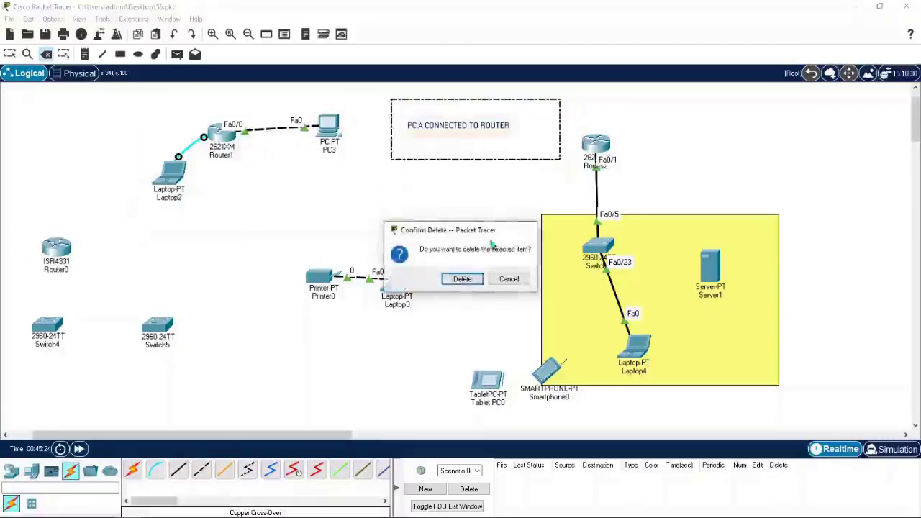
{"action": "left_click", "coordinate": [464, 281]}
{"action": "left_click", "coordinate": [747, 333]}
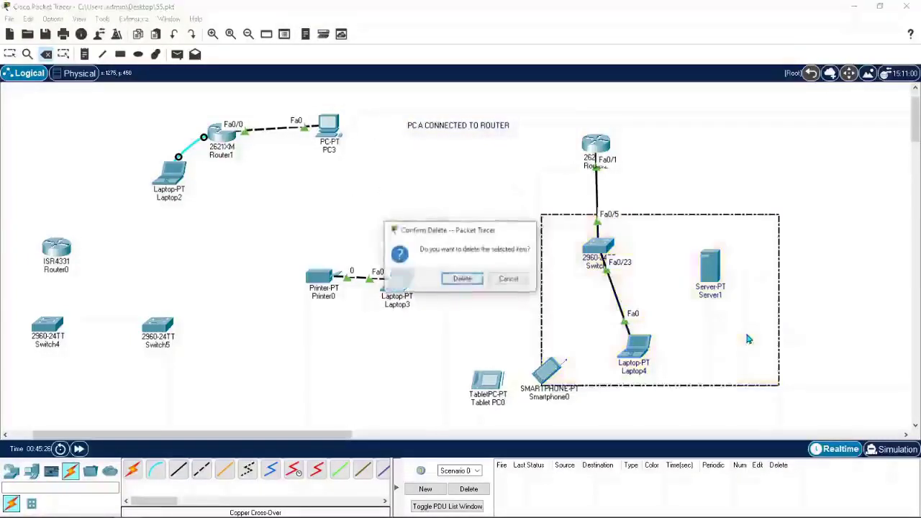
{"action": "left_click", "coordinate": [463, 278]}
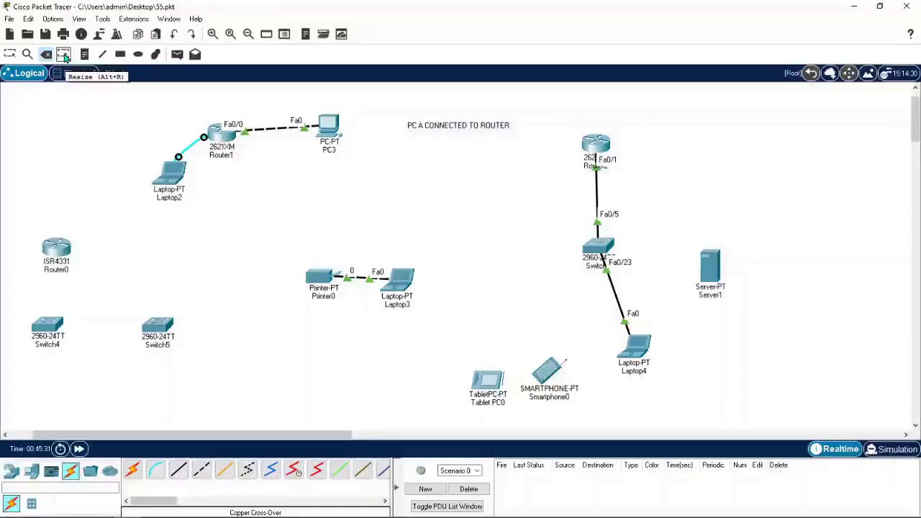
Draw a pale yellow rectangle around Printer0 and Laptop3 and resize it so it extends past Server1.
{"action": "left_click", "coordinate": [122, 57]}
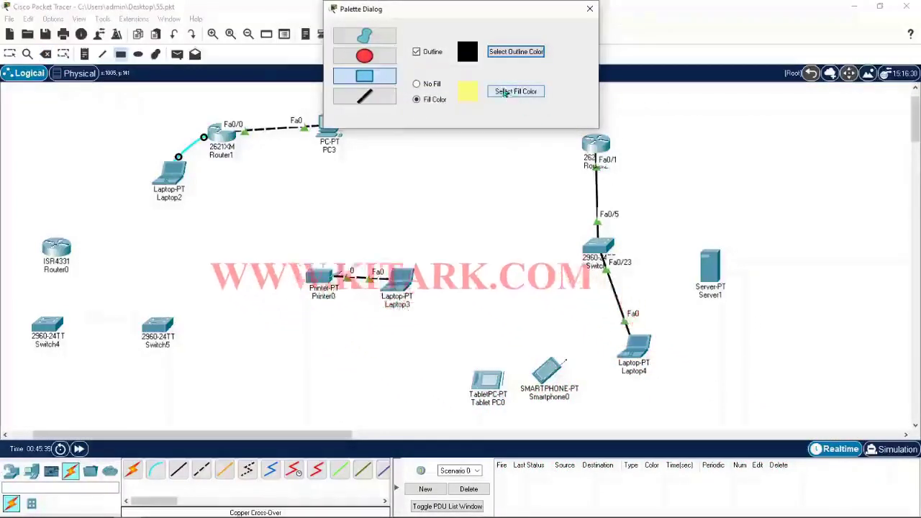
{"action": "left_click_drag", "start_coordinate": [239, 187], "coordinate": [456, 329]}
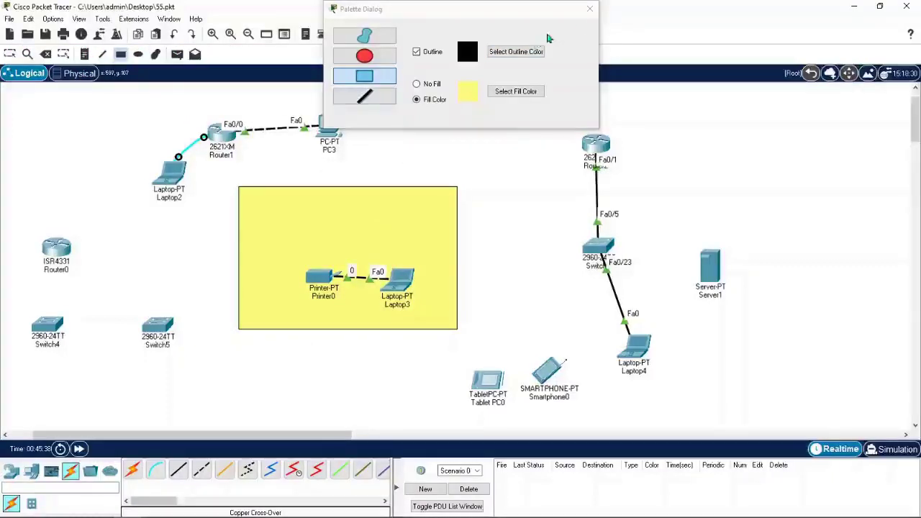
{"action": "left_click", "coordinate": [590, 9]}
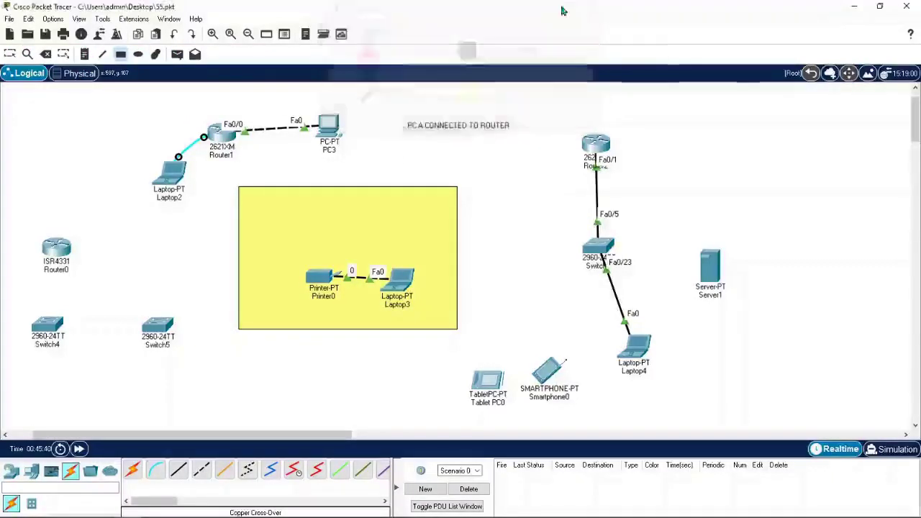
{"action": "left_click", "coordinate": [63, 55]}
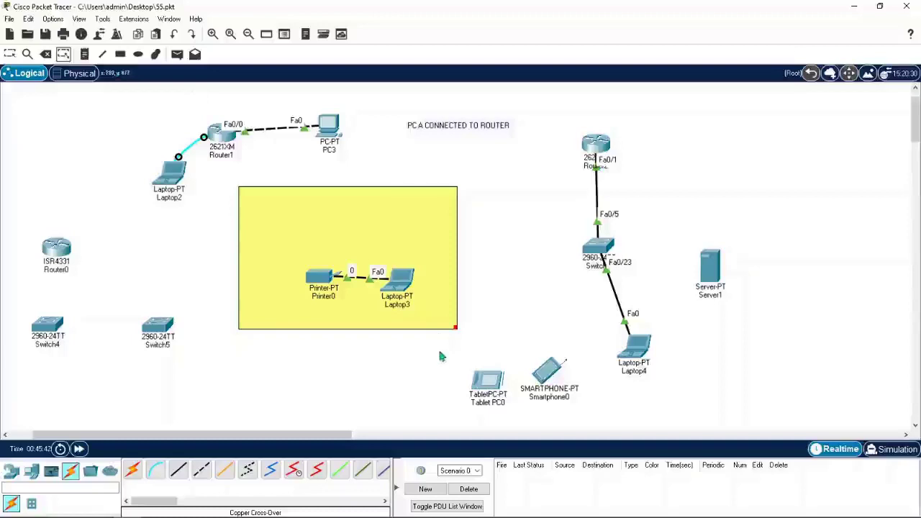
{"action": "left_click_drag", "start_coordinate": [455, 328], "coordinate": [787, 320]}
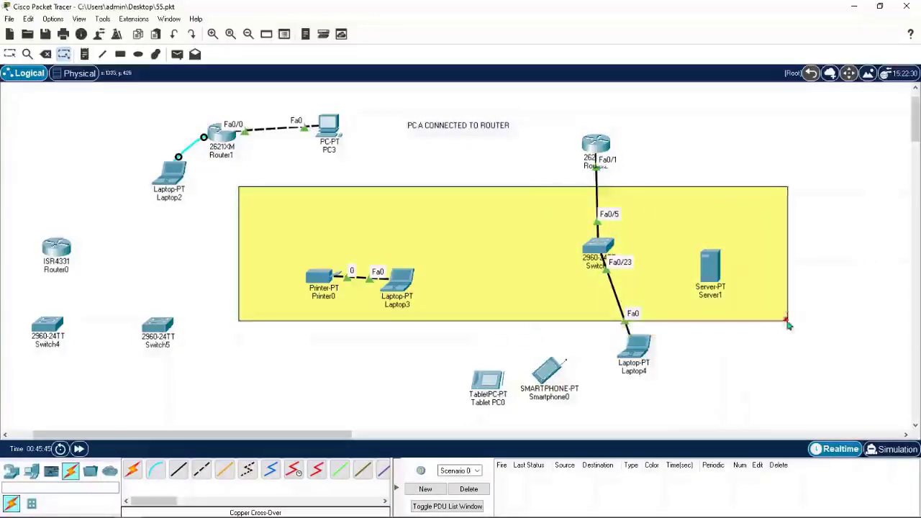
Delete the widened yellow rectangle and return to the selection tool.
{"action": "left_click", "coordinate": [46, 55]}
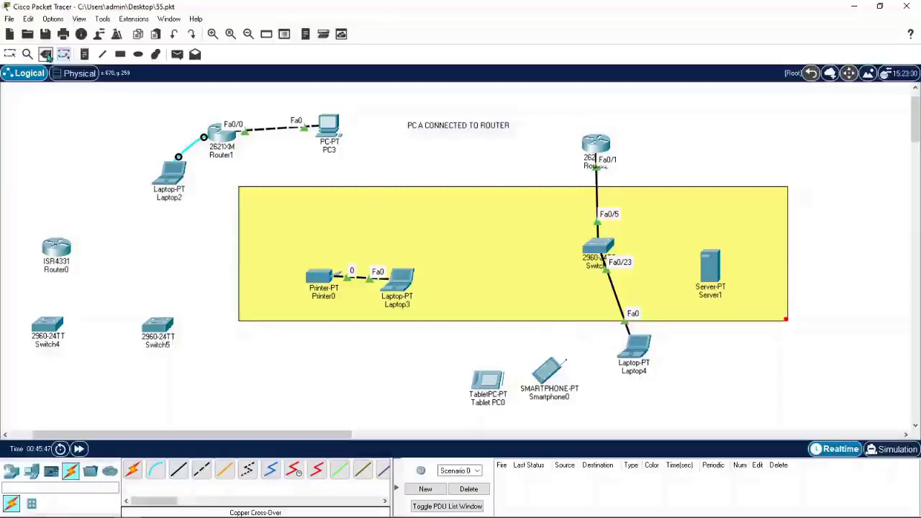
{"action": "left_click", "coordinate": [517, 232]}
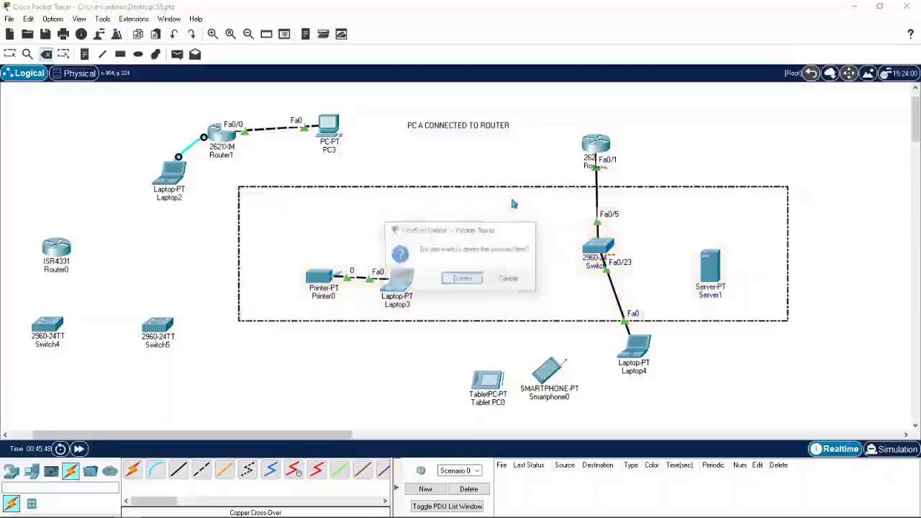
{"action": "left_click", "coordinate": [472, 280]}
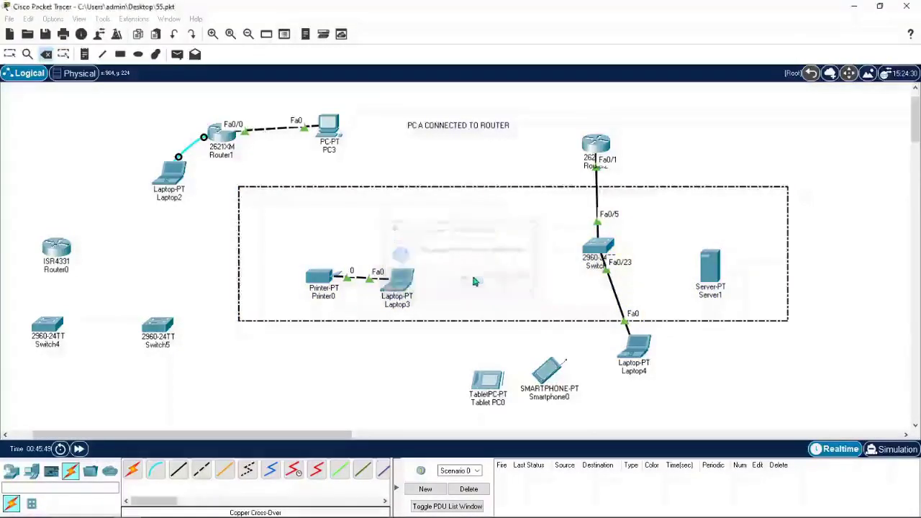
{"action": "left_click", "coordinate": [10, 55]}
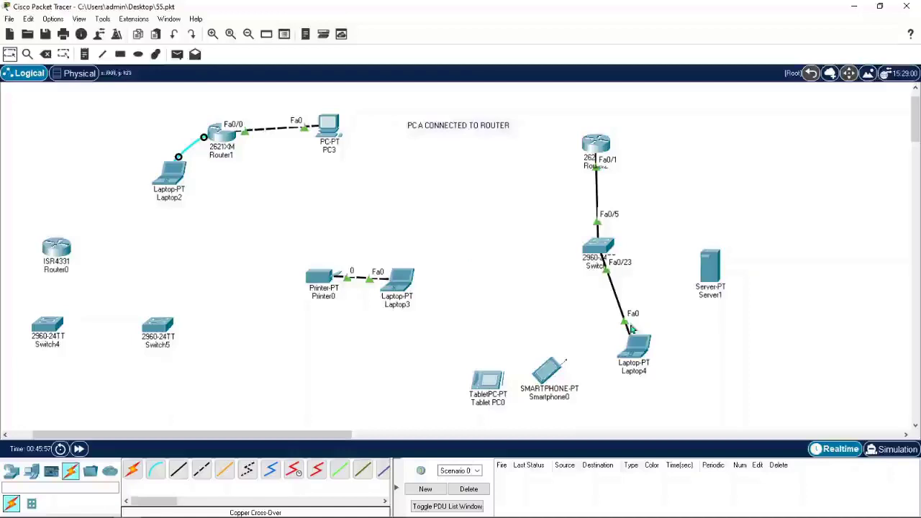
Send two simple PDUs from Laptop4 to Router2.
{"action": "left_click", "coordinate": [194, 55]}
{"action": "left_click", "coordinate": [179, 58]}
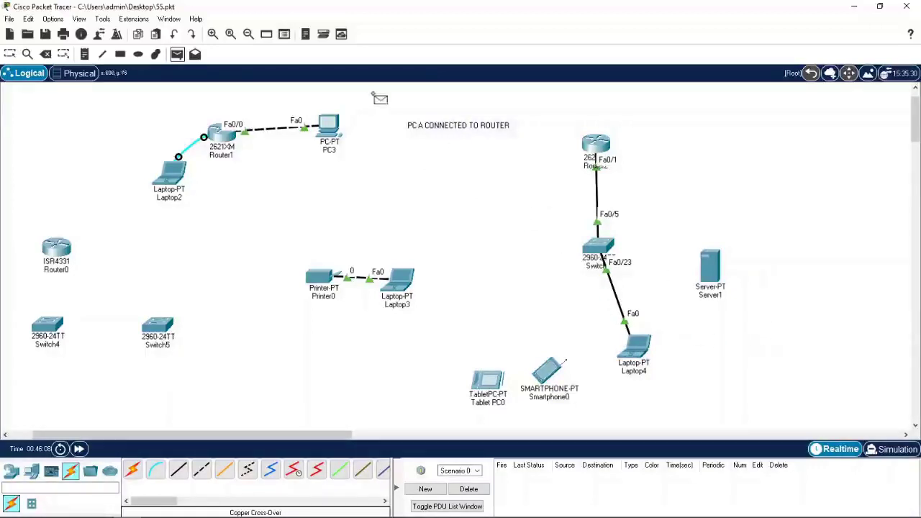
{"action": "left_click", "coordinate": [645, 347]}
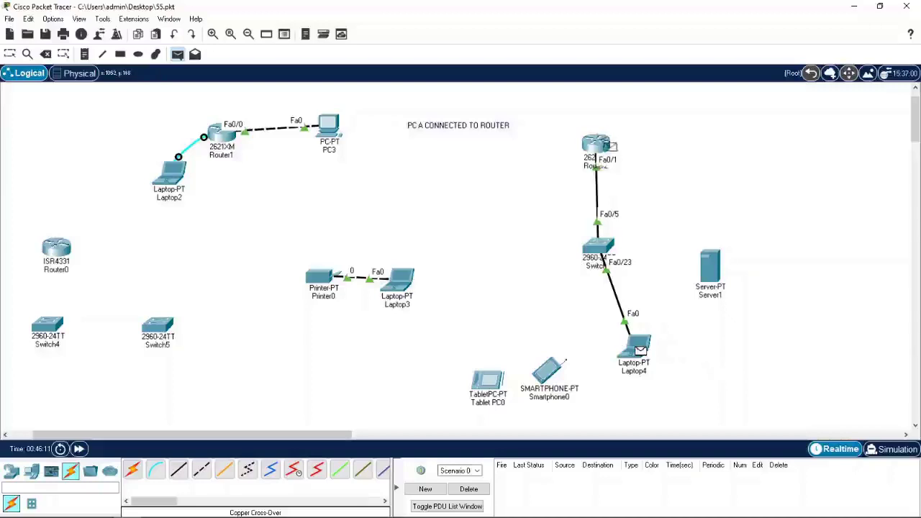
{"action": "left_click", "coordinate": [595, 144]}
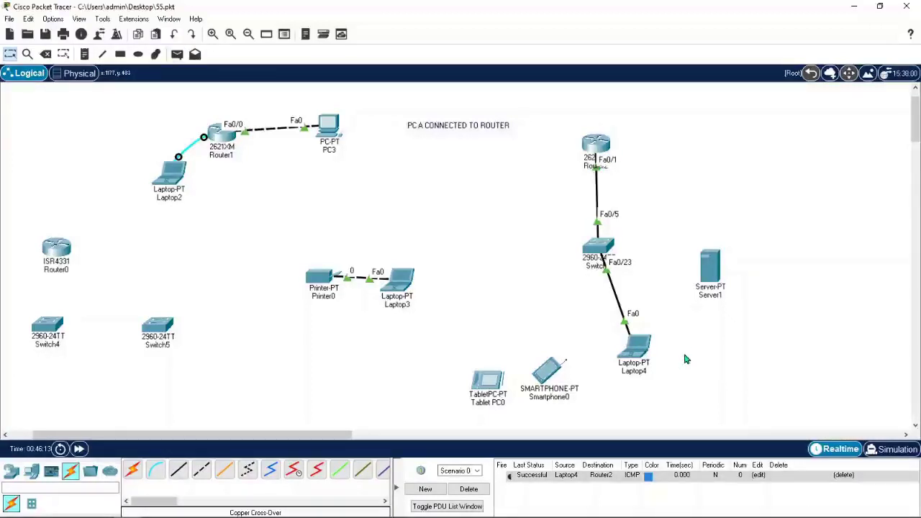
{"action": "left_click", "coordinate": [177, 56]}
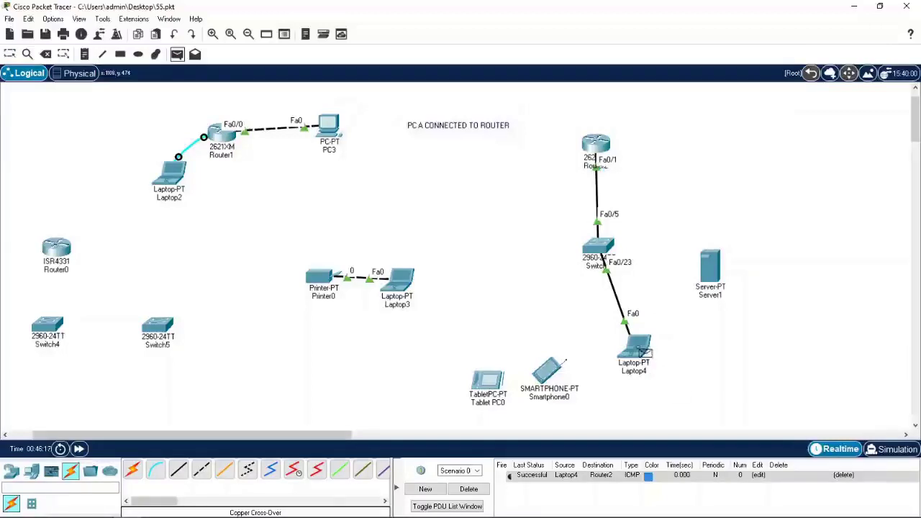
{"action": "left_click", "coordinate": [595, 144]}
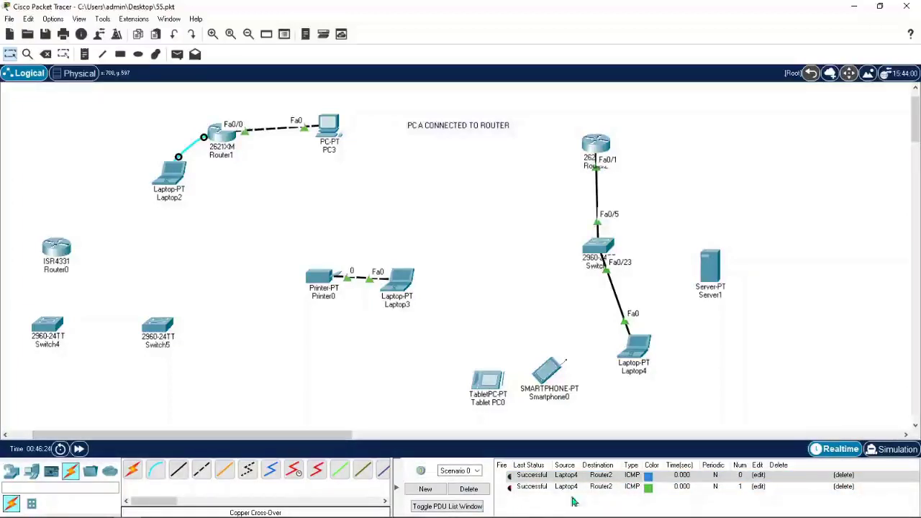
{"action": "left_click", "coordinate": [698, 490]}
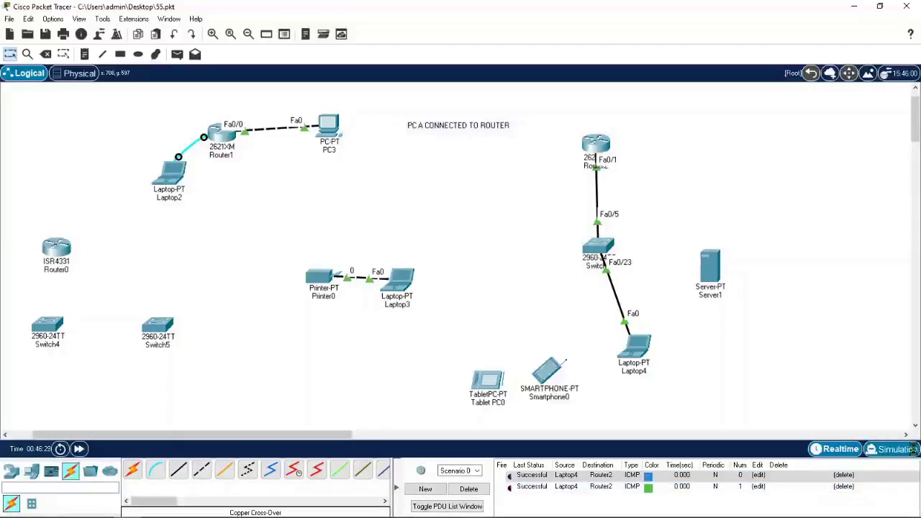
Step both Laptop4-to-Router2 PDUs forward event by event in Simulation mode, and return to Realtime mode.
{"action": "left_click", "coordinate": [911, 449]}
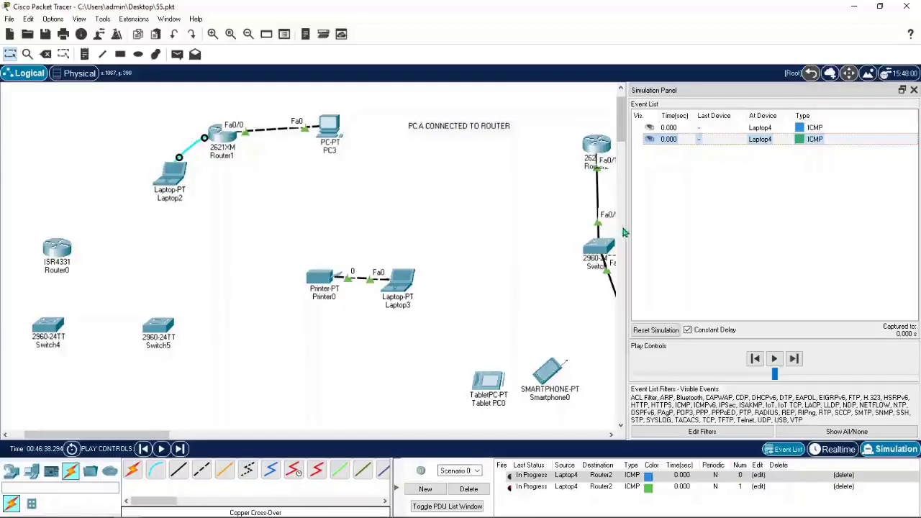
{"action": "left_click_drag", "start_coordinate": [630, 233], "coordinate": [706, 228]}
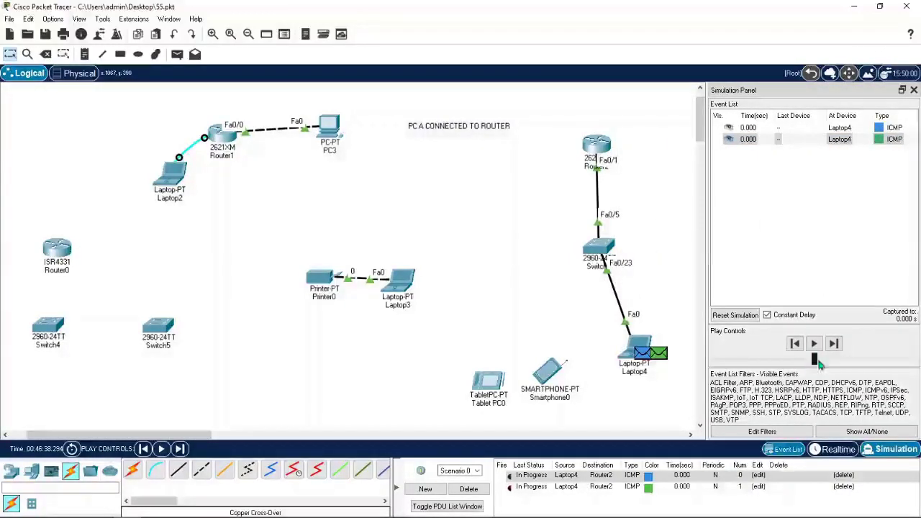
{"action": "left_click", "coordinate": [834, 344]}
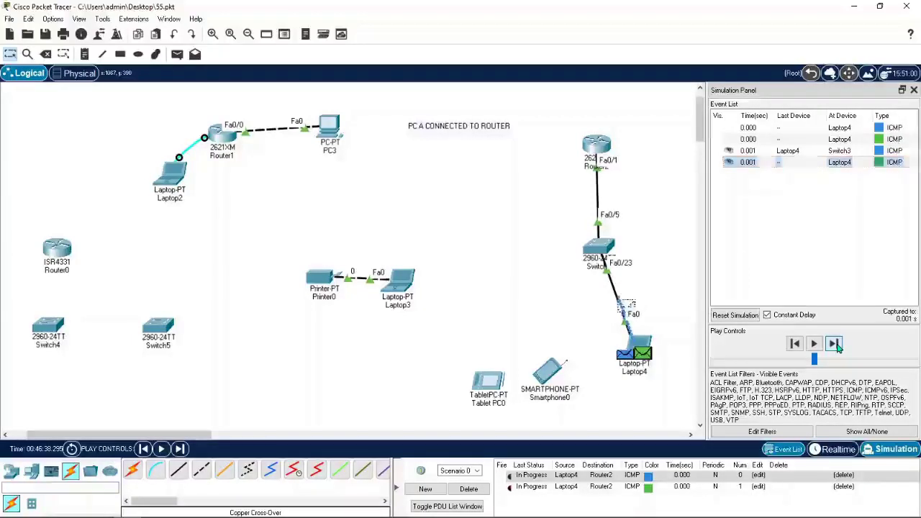
{"action": "left_click", "coordinate": [834, 344]}
{"action": "left_click", "coordinate": [834, 344]}
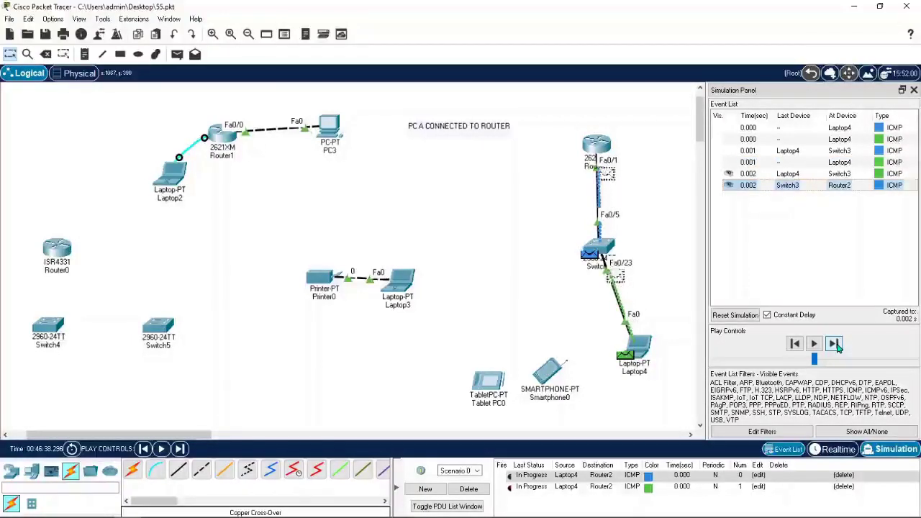
{"action": "left_click", "coordinate": [834, 344]}
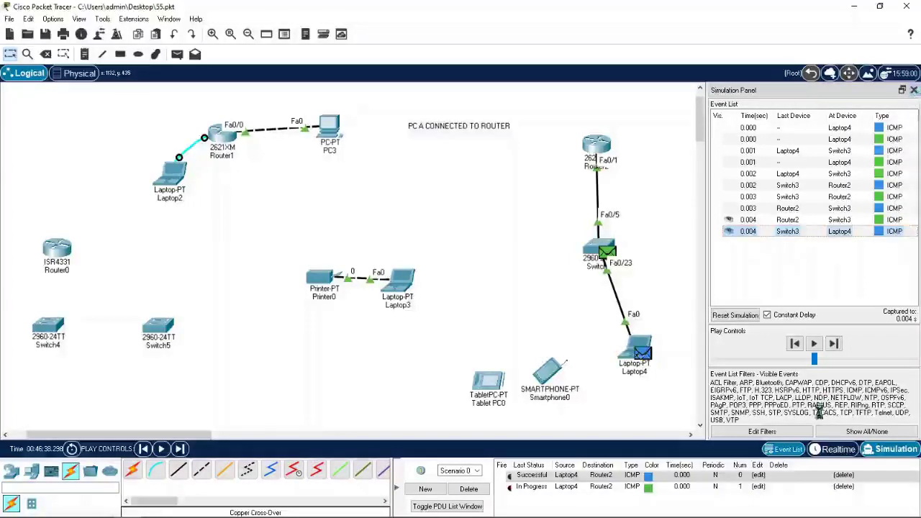
{"action": "left_click", "coordinate": [915, 89]}
{"action": "left_click", "coordinate": [835, 449]}
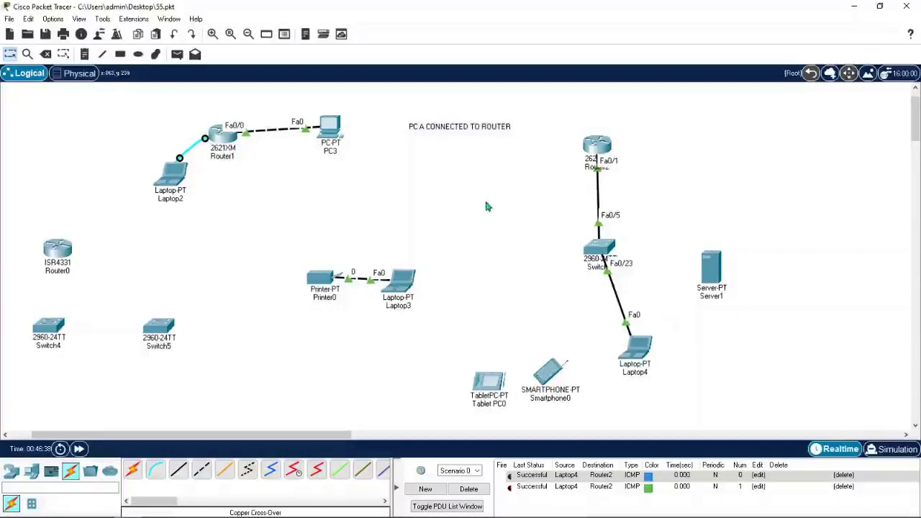